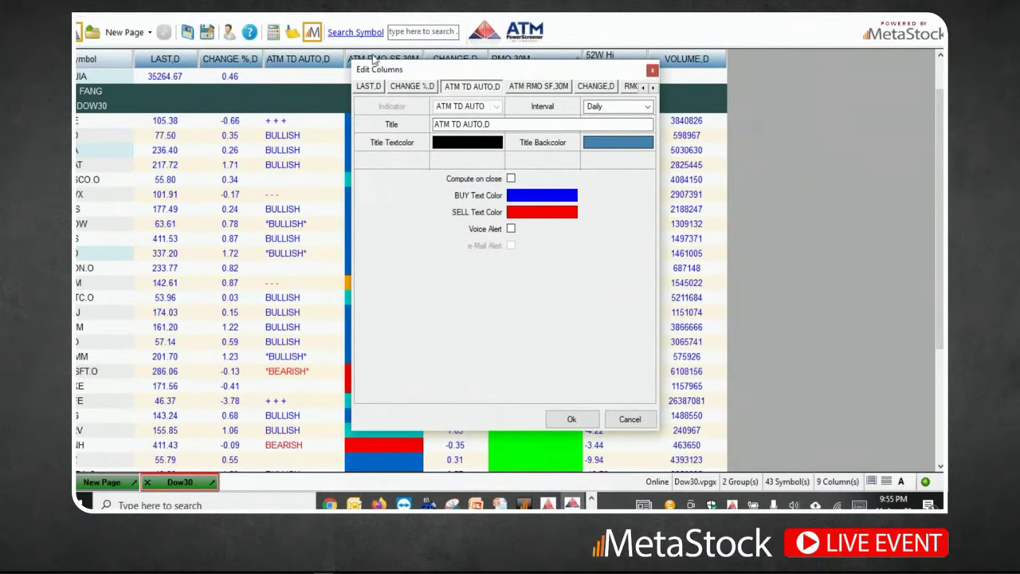
Add an ATM TD AUTO CUSTOM column of type TDW - TDM with voice alert and compute-on-close off
{"action": "left_click", "coordinate": [652, 70]}
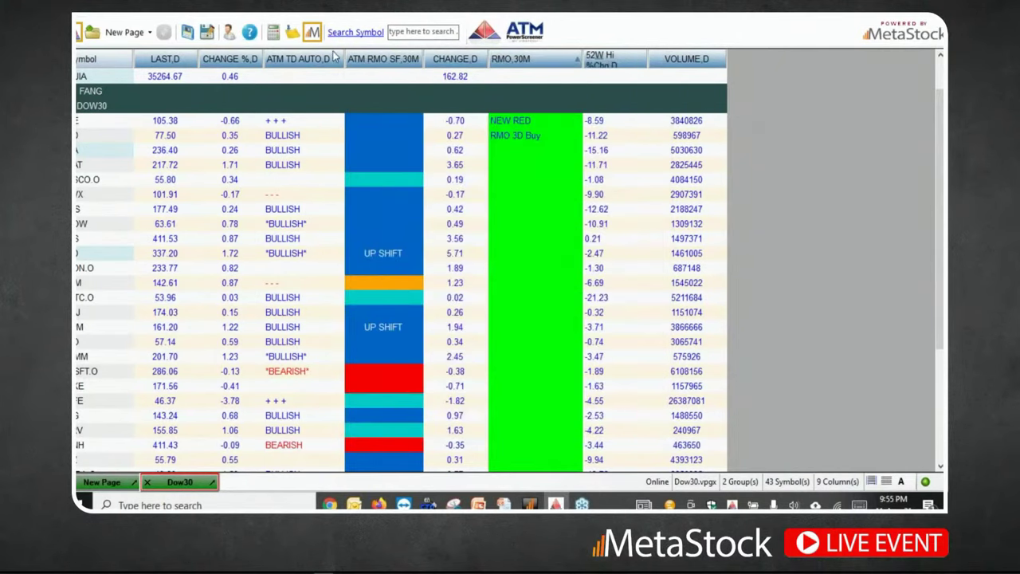
{"action": "right_click", "coordinate": [348, 61]}
{"action": "left_click", "coordinate": [349, 72]}
{"action": "left_click", "coordinate": [472, 104]}
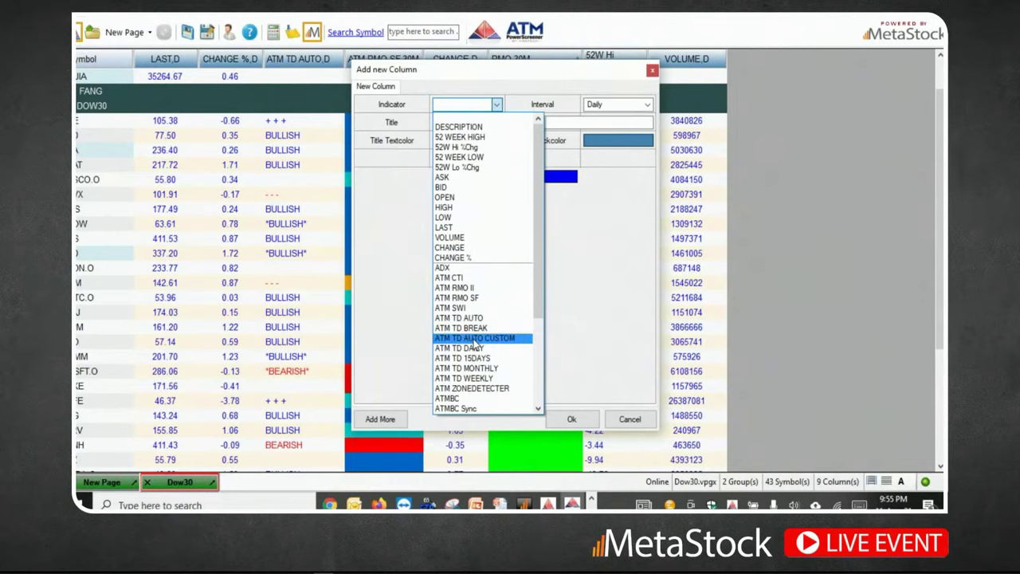
{"action": "left_click", "coordinate": [474, 341]}
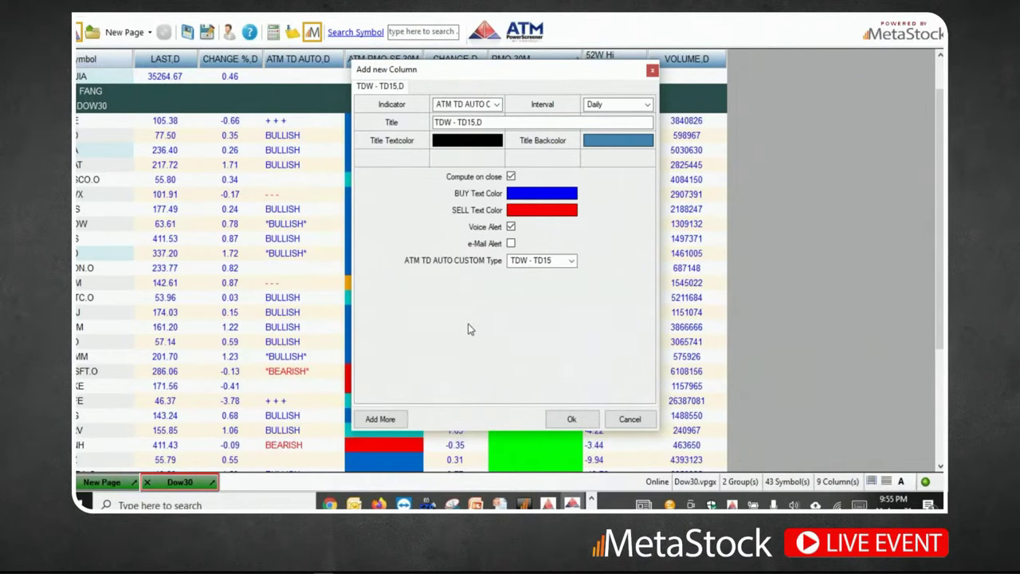
{"action": "left_click", "coordinate": [511, 226]}
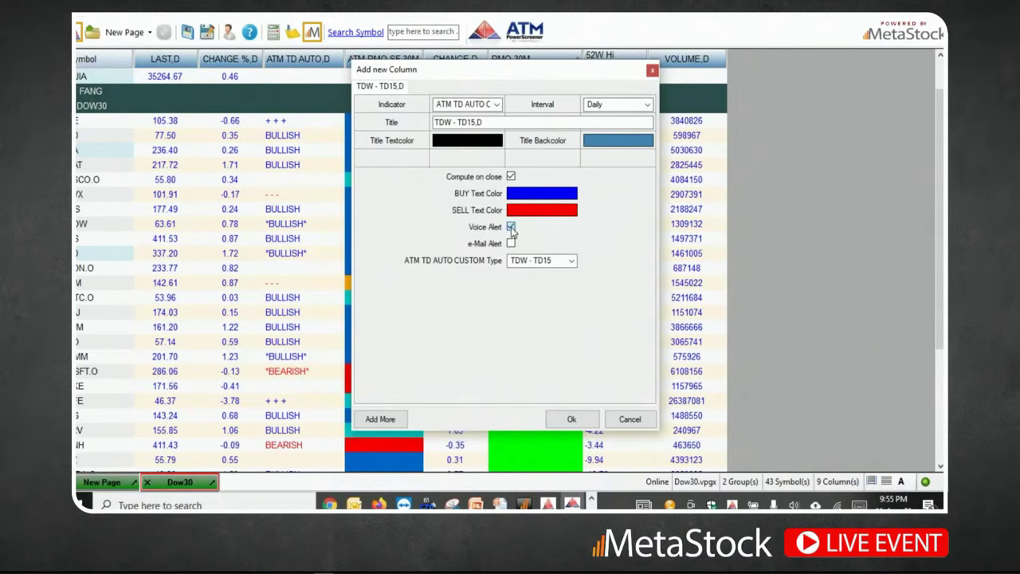
{"action": "left_click", "coordinate": [511, 177]}
{"action": "left_click", "coordinate": [542, 262]}
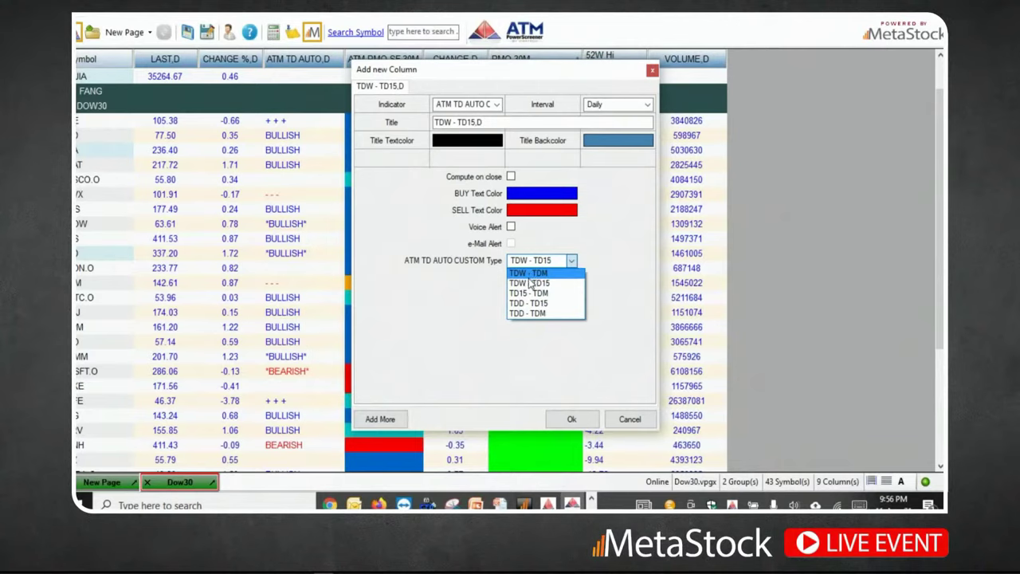
{"action": "left_click", "coordinate": [533, 274]}
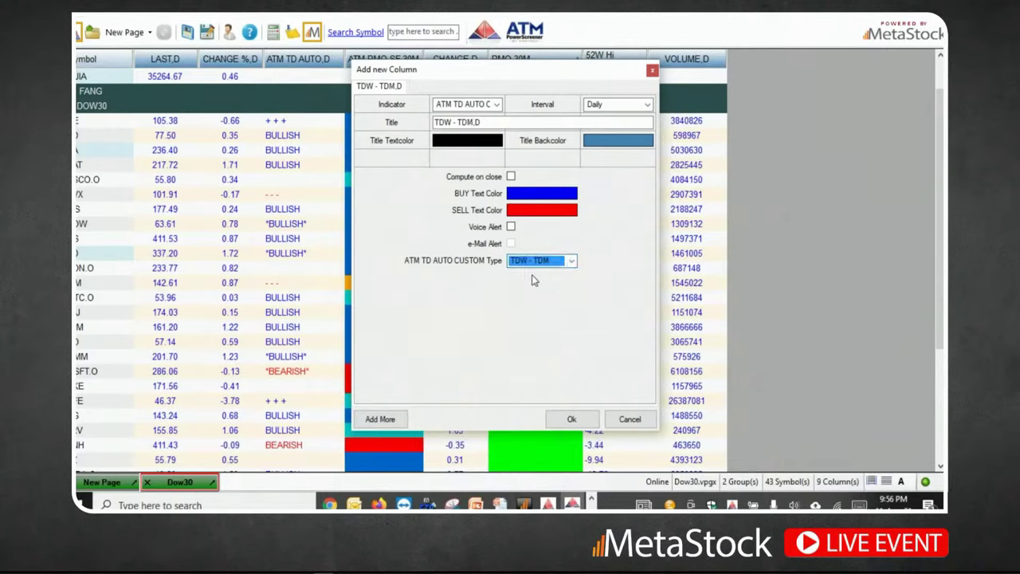
{"action": "left_click", "coordinate": [571, 418]}
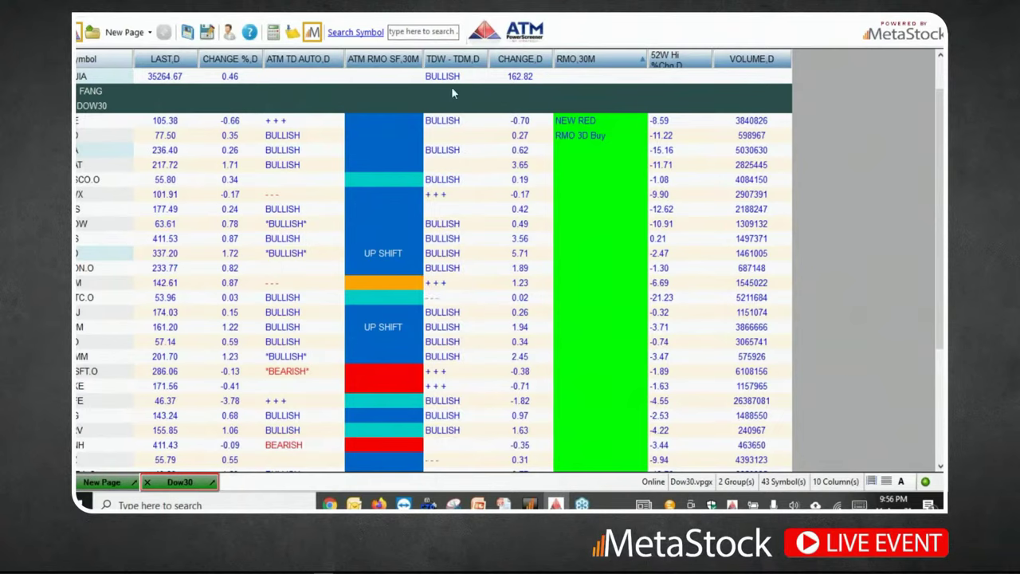
{"action": "right_click", "coordinate": [443, 56]}
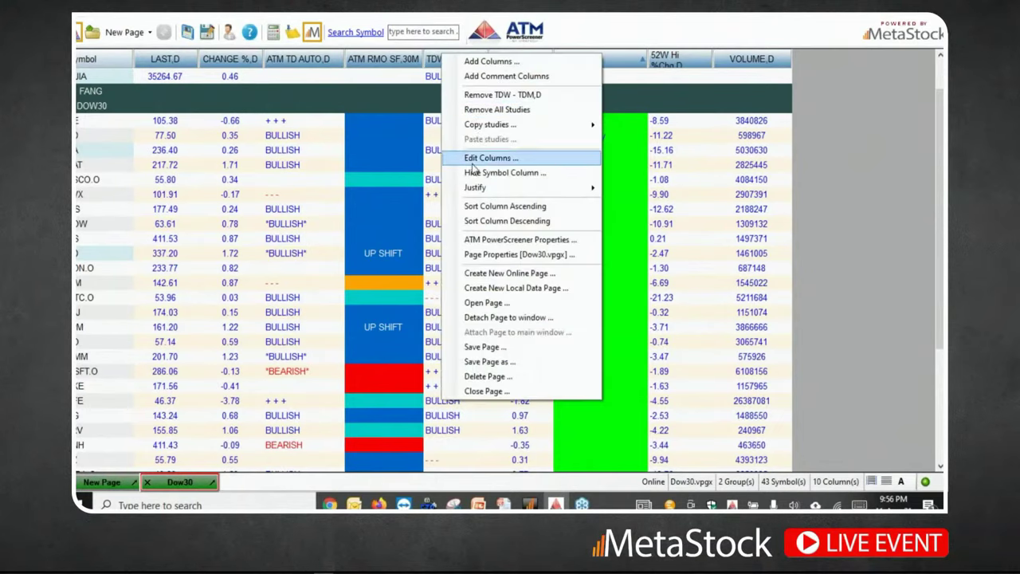
{"action": "left_click", "coordinate": [478, 158]}
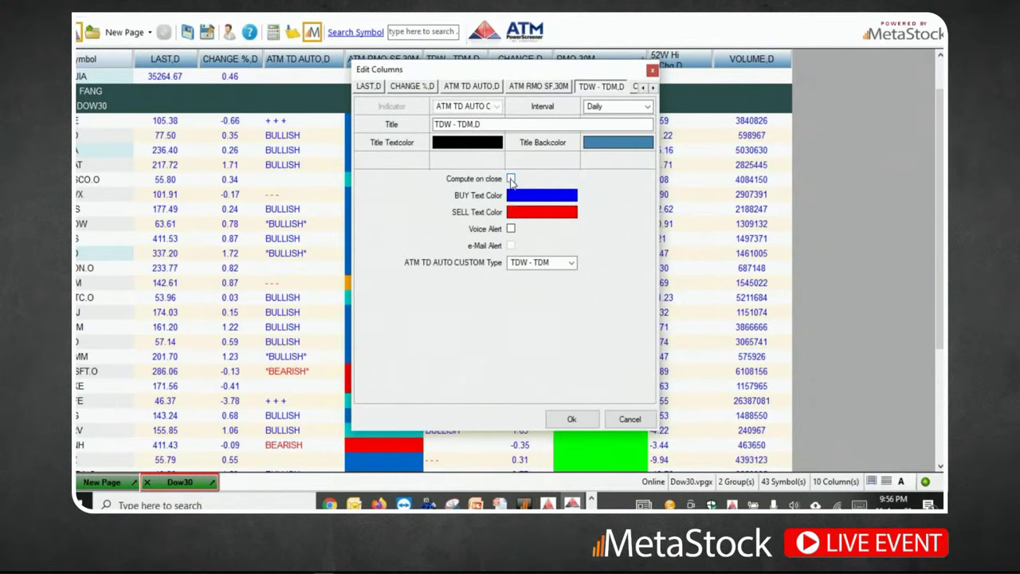
{"action": "left_click", "coordinate": [511, 180]}
{"action": "left_click", "coordinate": [511, 180]}
{"action": "left_click", "coordinate": [536, 265]}
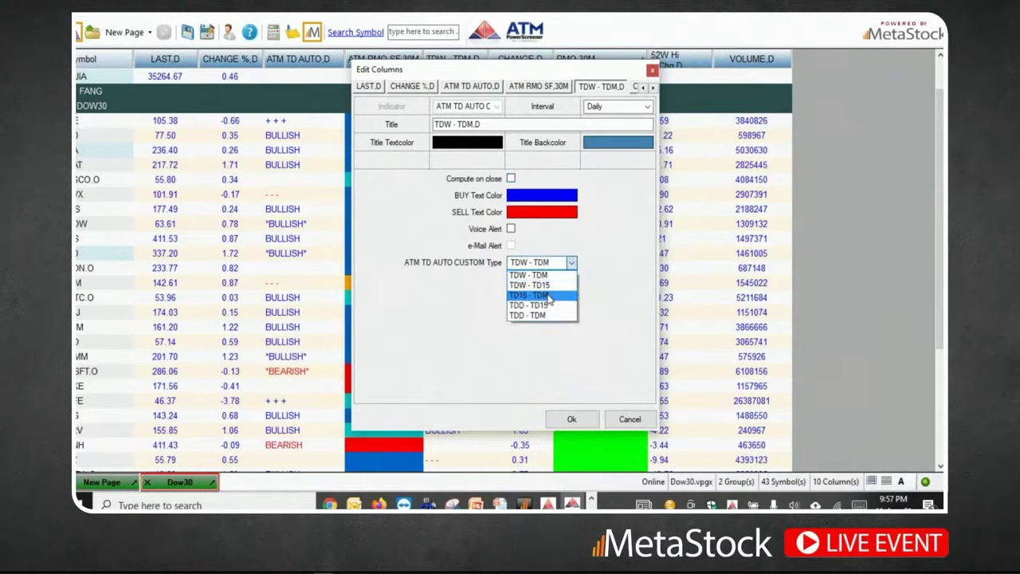
{"action": "left_click", "coordinate": [600, 261]}
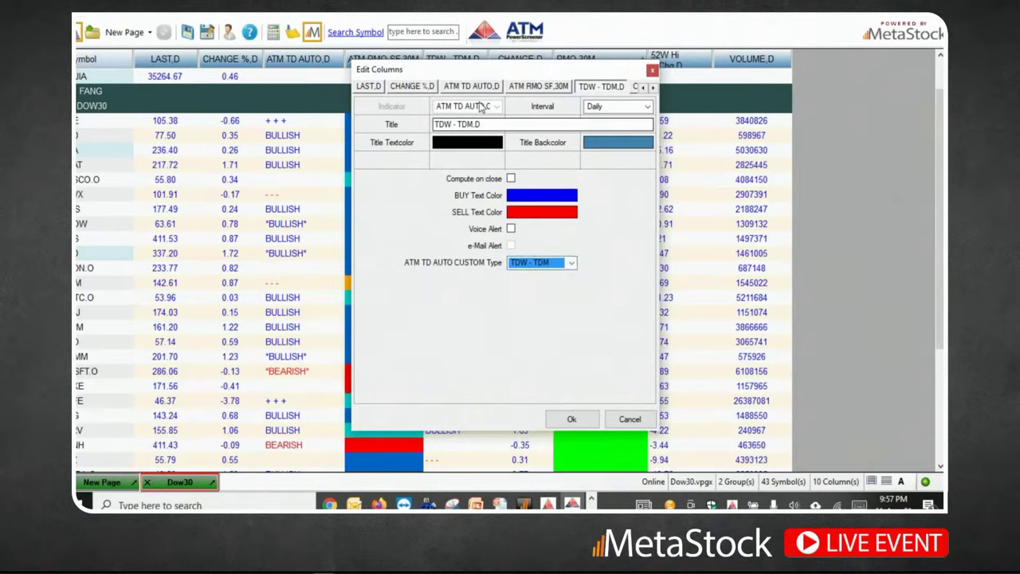
{"action": "left_click", "coordinate": [472, 86]}
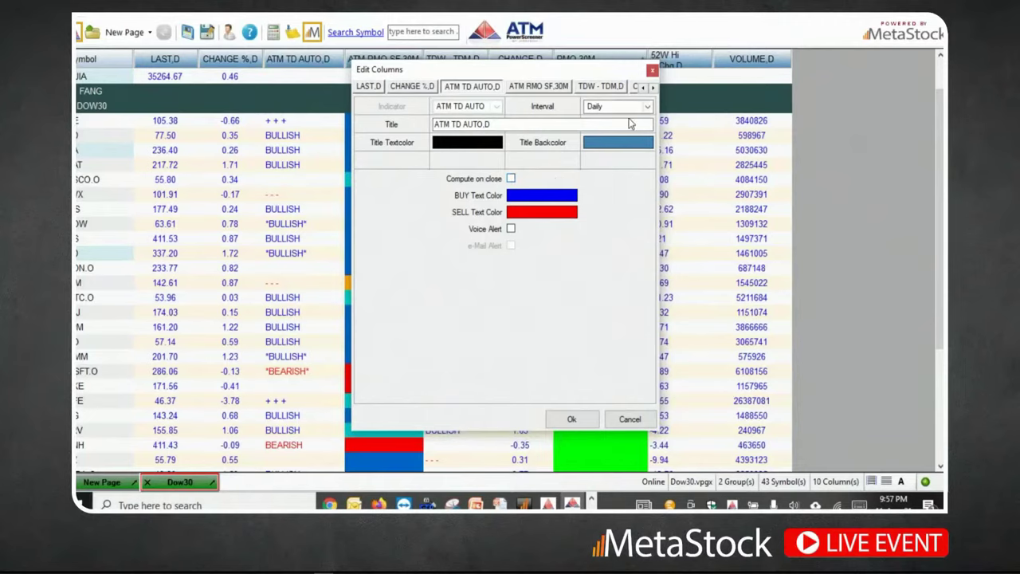
{"action": "left_click", "coordinate": [652, 70]}
Add a 5-minute ATM TD BREAK column with TD WEEKLY on and compute-on-close off, then sort by it
{"action": "right_click", "coordinate": [468, 69]}
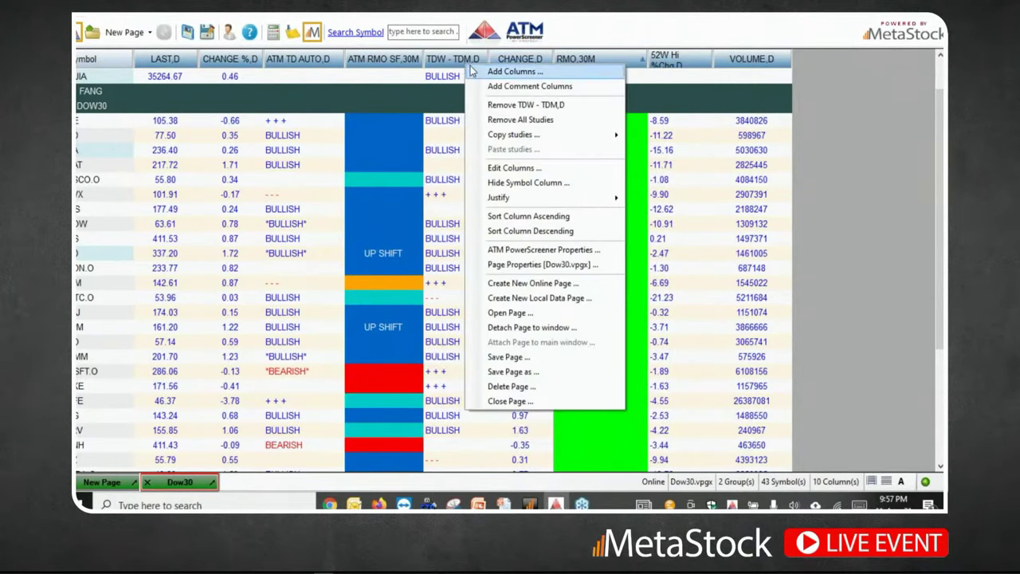
{"action": "left_click", "coordinate": [474, 72]}
{"action": "left_click", "coordinate": [467, 104]}
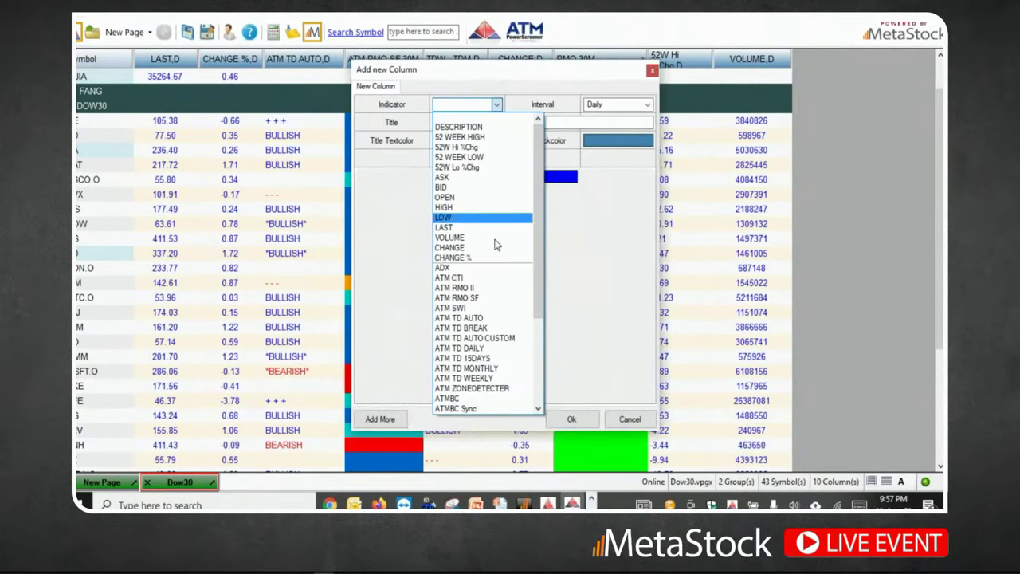
{"action": "scroll", "coordinate": [483, 318], "scroll_direction": "down", "scroll_amount": 1}
{"action": "scroll", "coordinate": [482, 318], "scroll_direction": "down", "scroll_amount": 2}
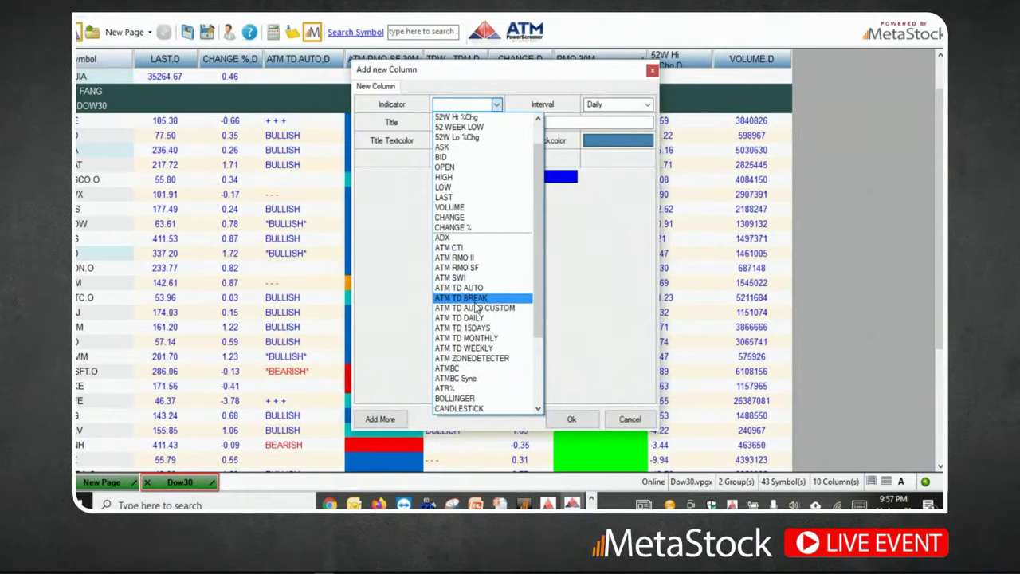
{"action": "left_click", "coordinate": [476, 299]}
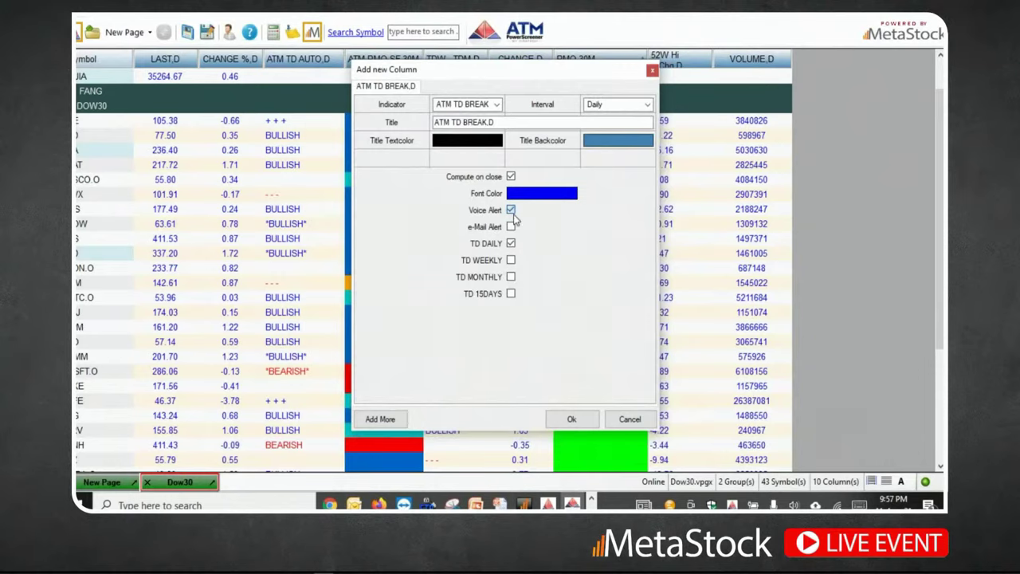
{"action": "left_click", "coordinate": [511, 177]}
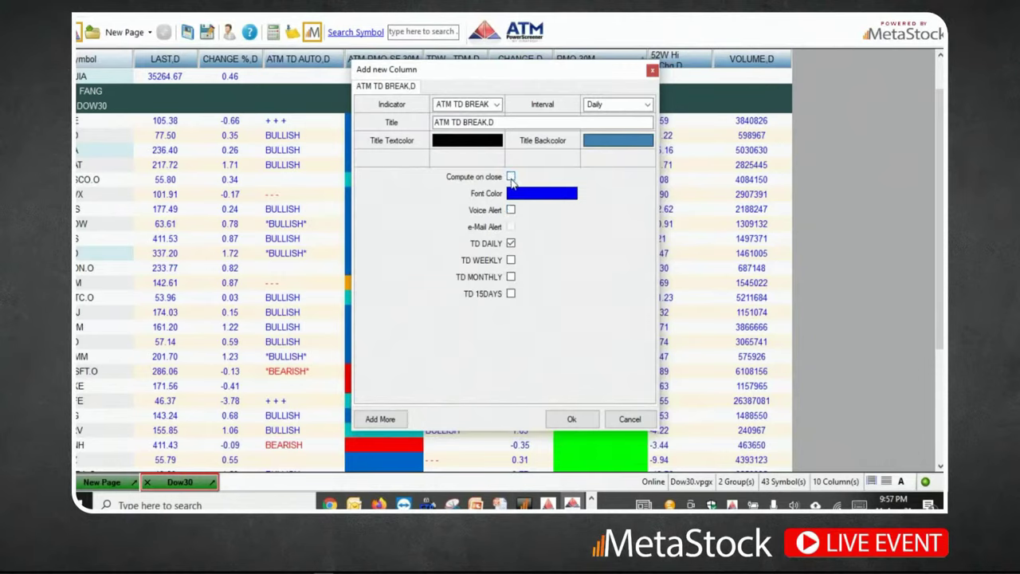
{"action": "left_click", "coordinate": [511, 260]}
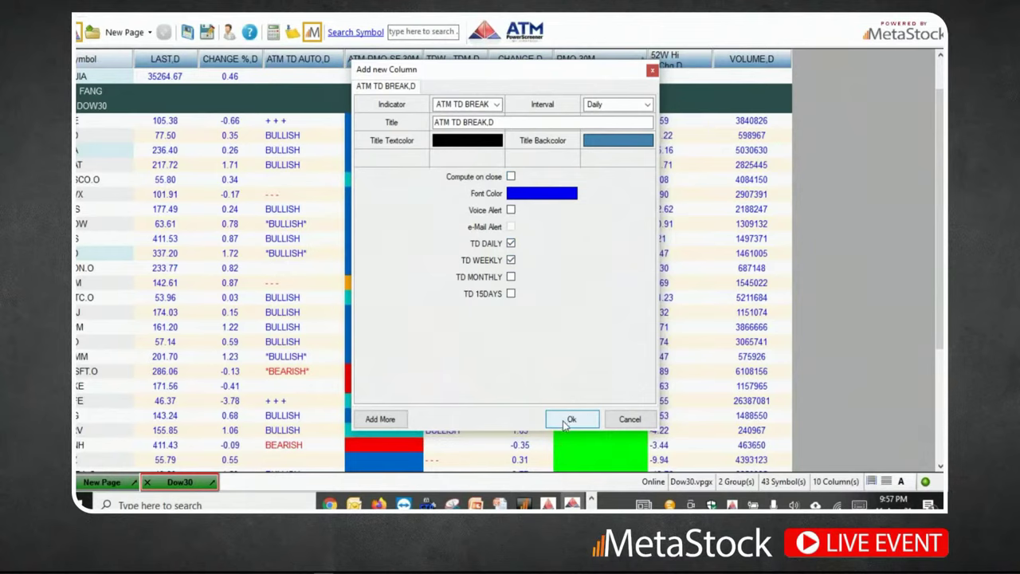
{"action": "left_click", "coordinate": [619, 106]}
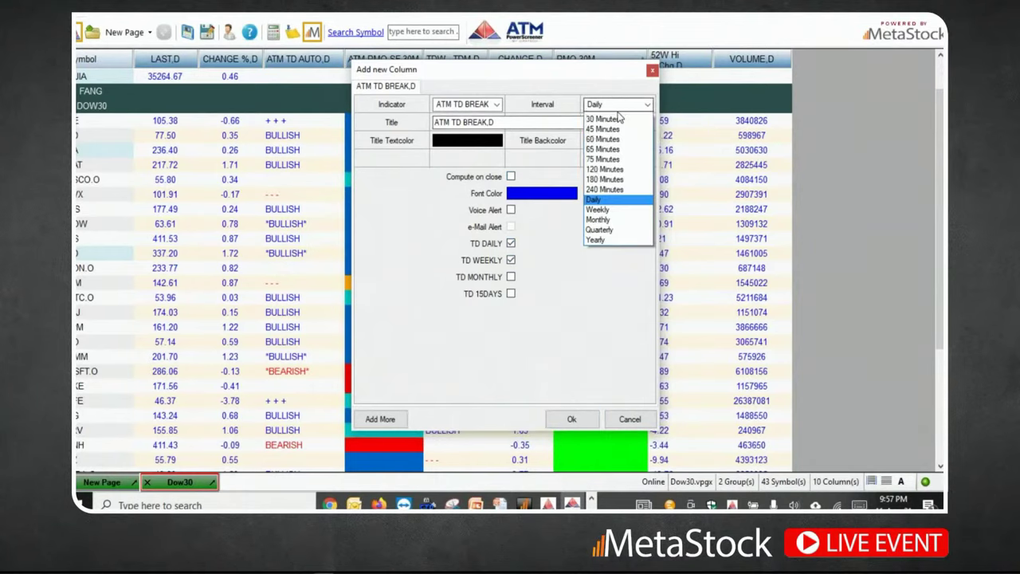
{"action": "left_click", "coordinate": [606, 151]}
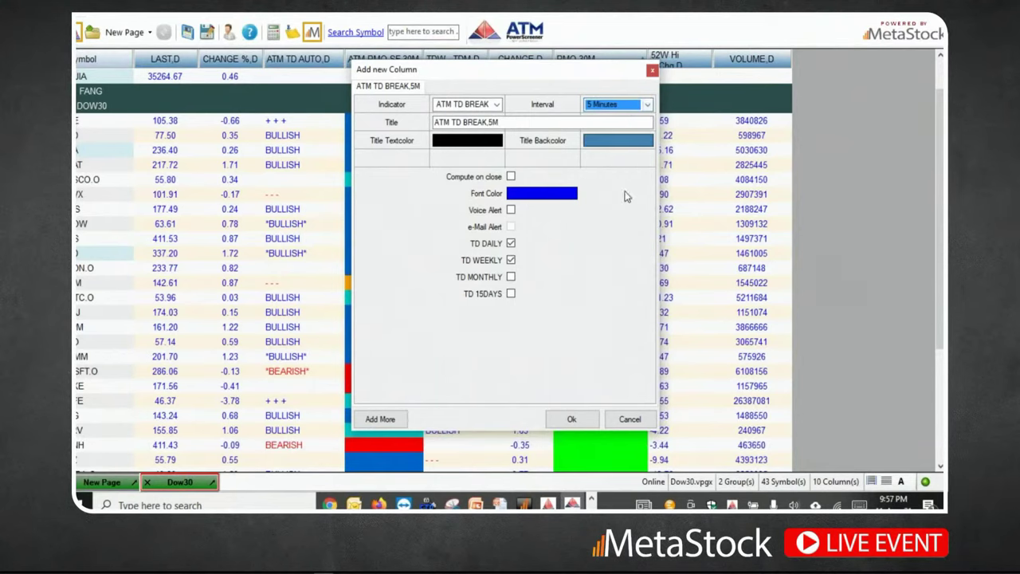
{"action": "left_click", "coordinate": [573, 419]}
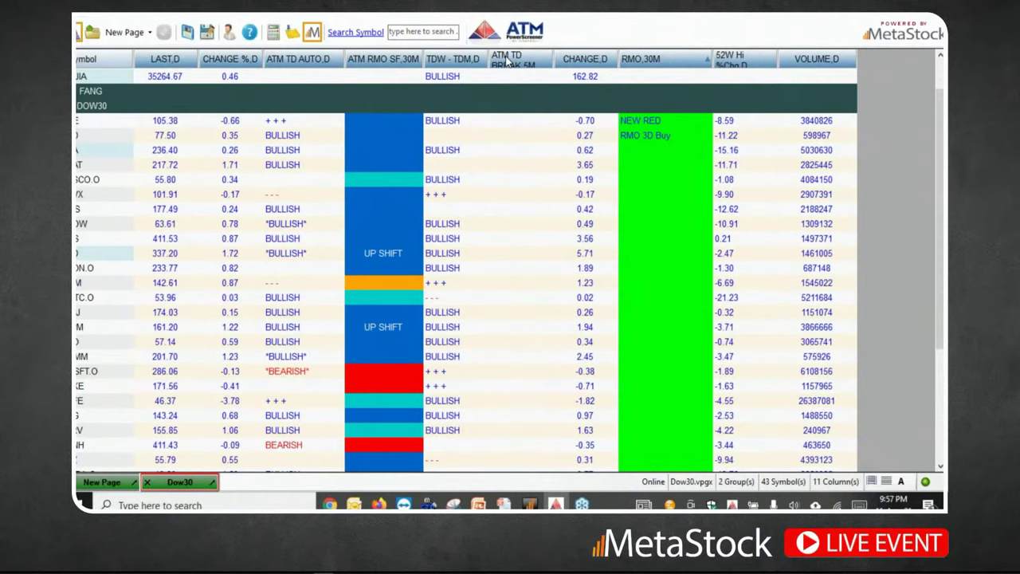
{"action": "left_click", "coordinate": [506, 62]}
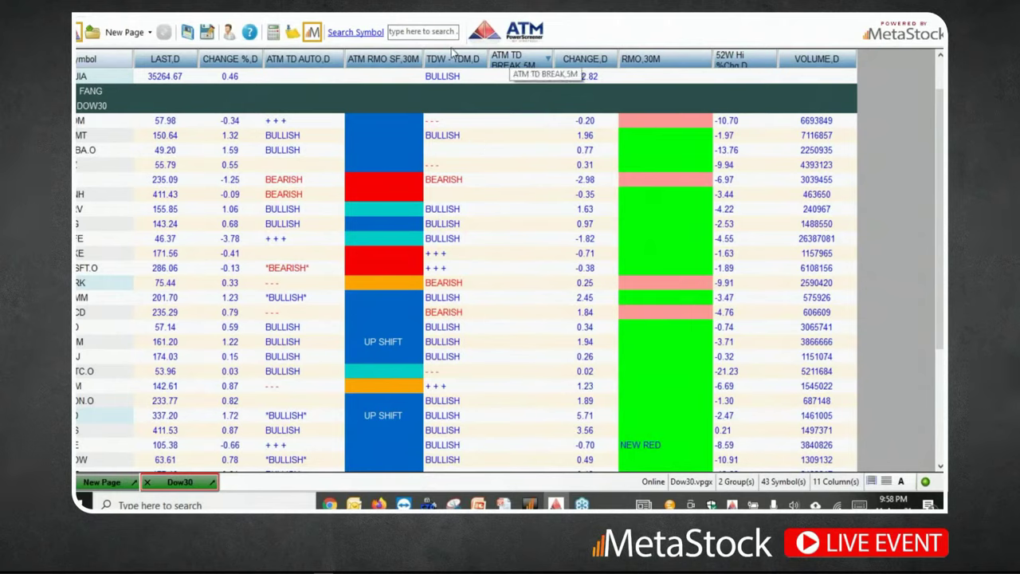
Change the ATM TD BREAK column's interval to 30 Minutes, then bring up the TD AUTO SIGNALS slide
{"action": "right_click", "coordinate": [512, 59]}
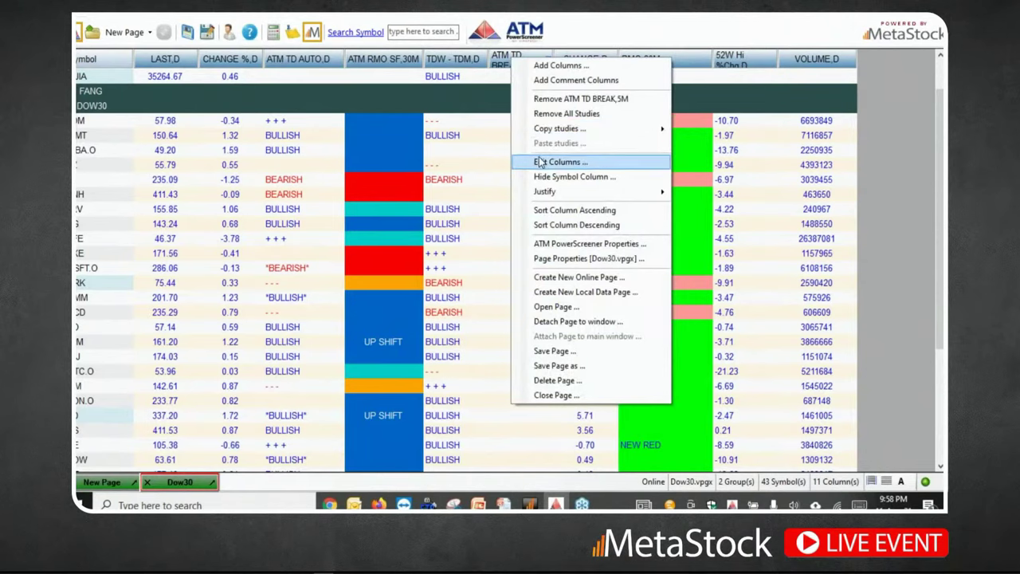
{"action": "left_click", "coordinate": [551, 163]}
{"action": "left_click", "coordinate": [616, 110]}
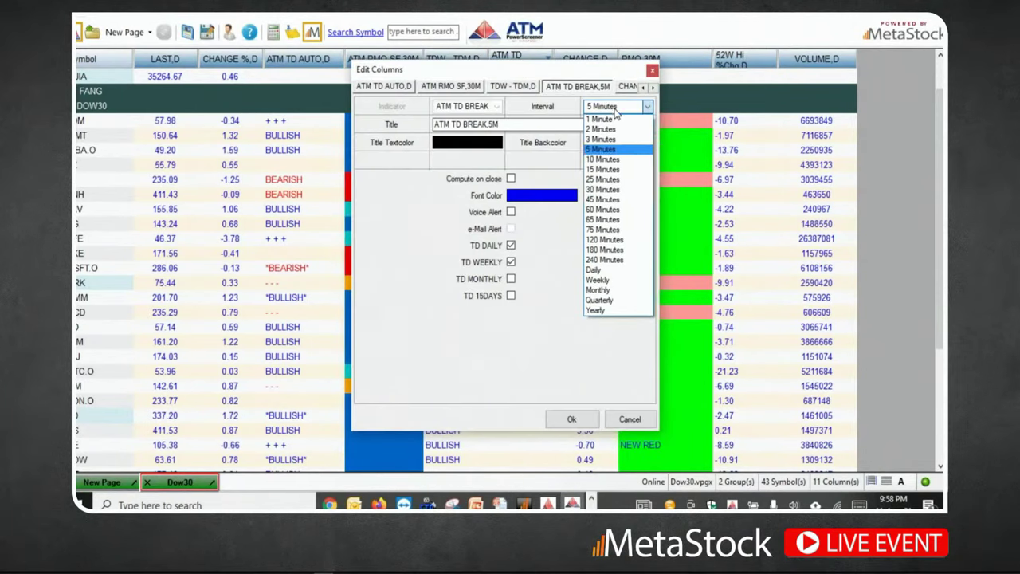
{"action": "left_click", "coordinate": [604, 189]}
{"action": "left_click", "coordinate": [589, 422]}
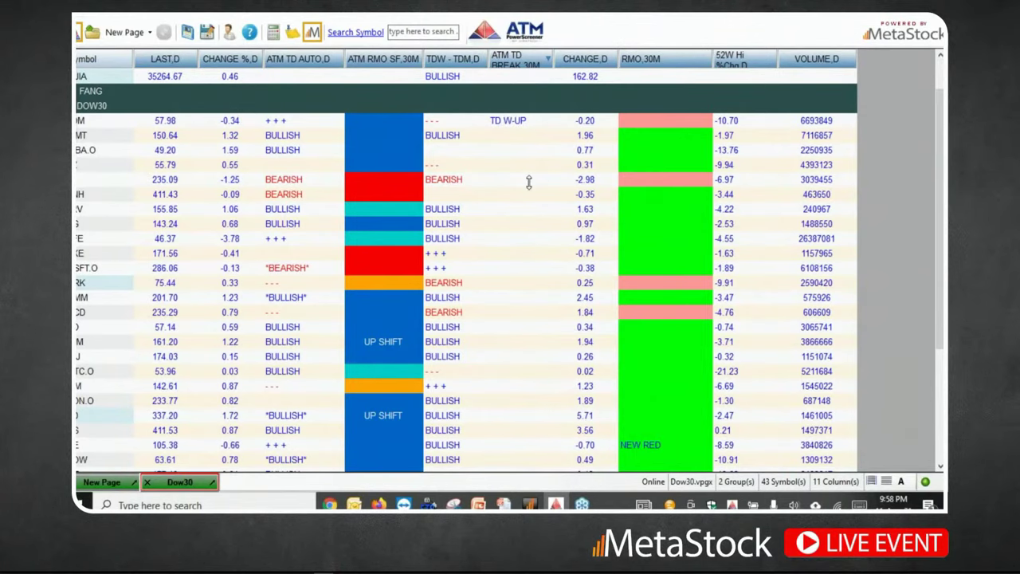
{"action": "key", "text": "alt+Tab"}
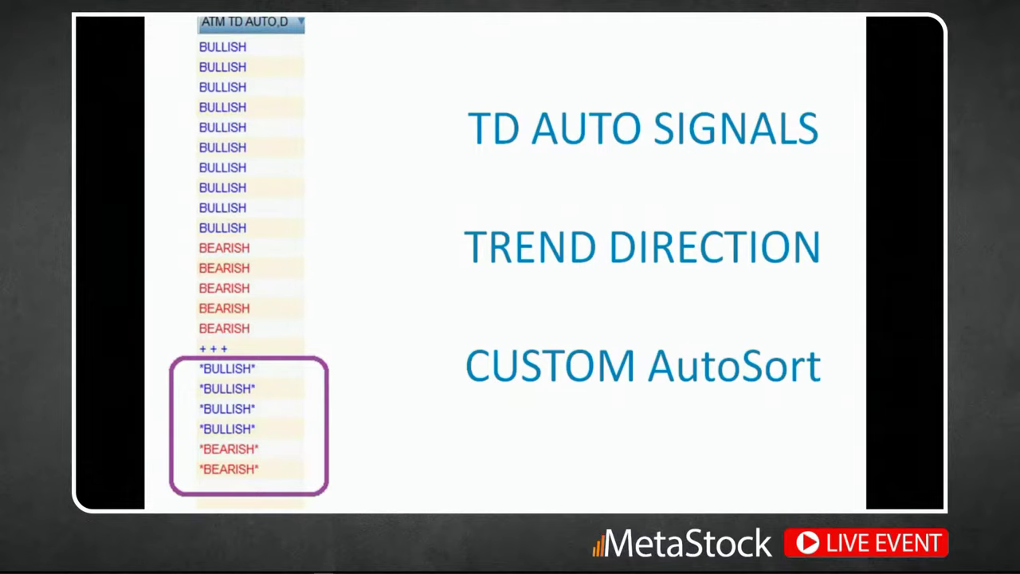
Back in PowerScreener, sort by ATM TD AUTO,D (reversed), then by ATM RMO SF,30M
{"action": "key", "text": "alt+Tab"}
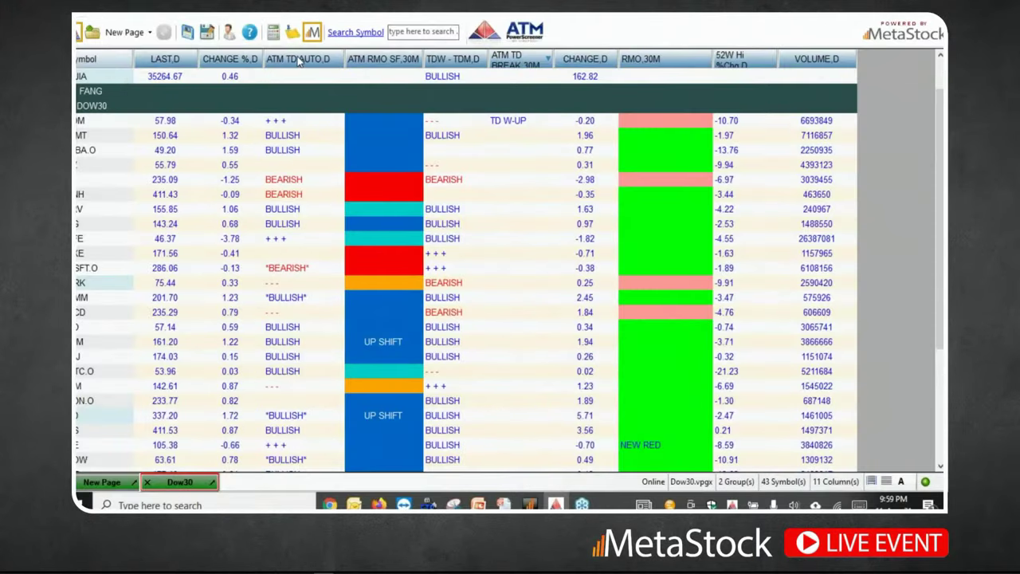
{"action": "left_click", "coordinate": [299, 62]}
{"action": "left_click", "coordinate": [299, 62]}
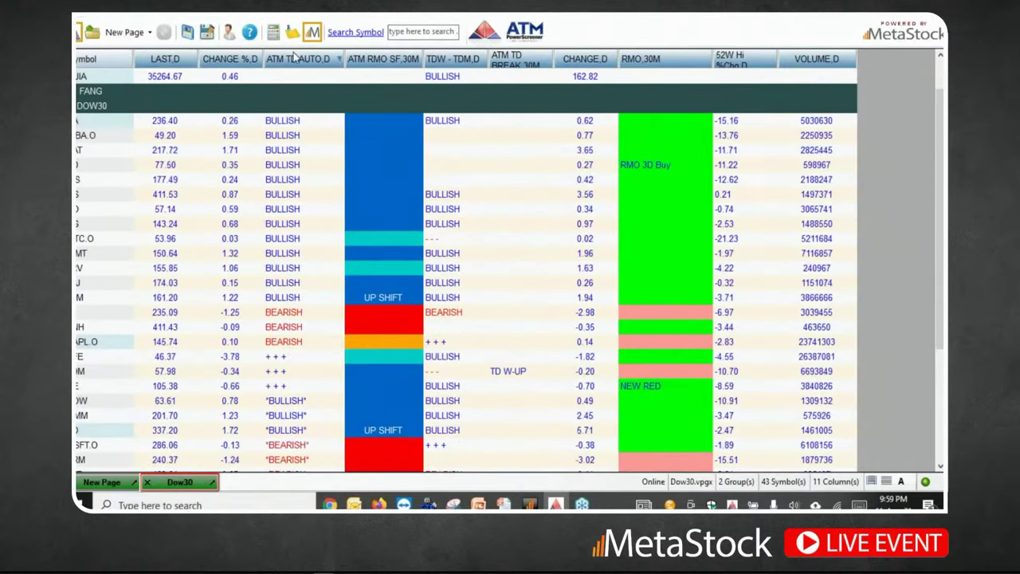
{"action": "left_click", "coordinate": [392, 61]}
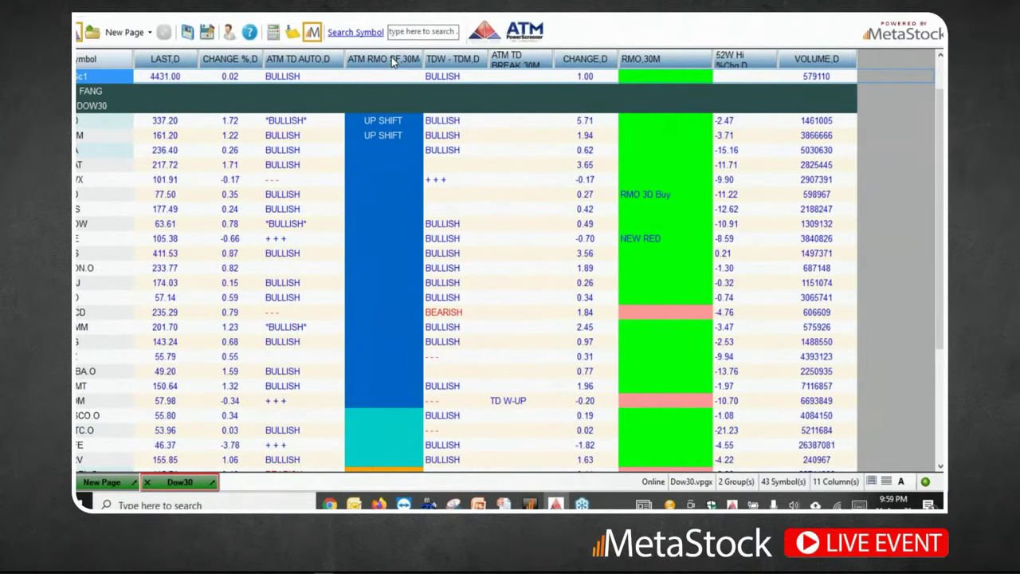
Sort the grid by the RMO,30M column and expand the FANG group to show its five stocks
{"action": "scroll", "coordinate": [393, 83], "scroll_direction": "down", "scroll_amount": 1}
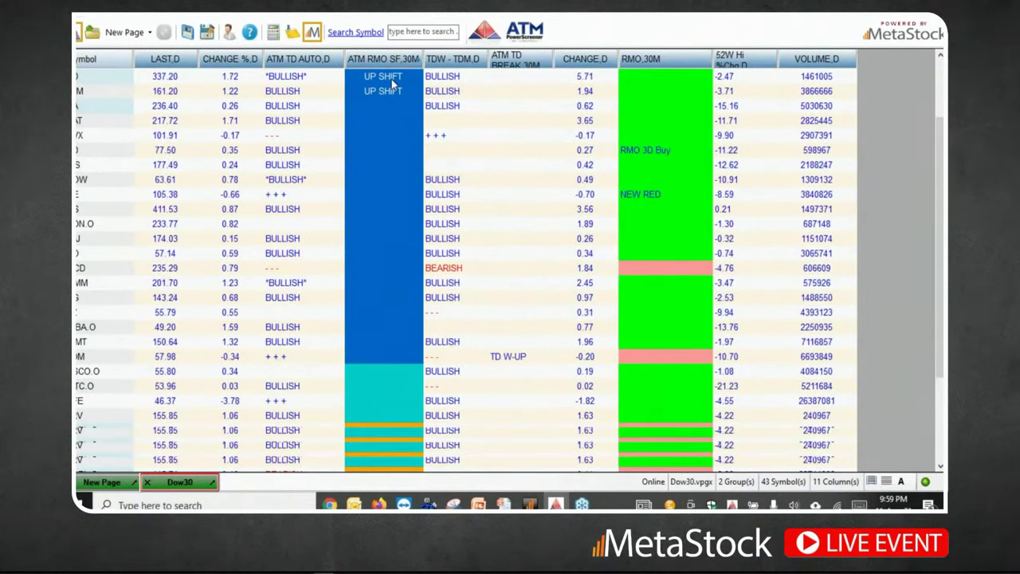
{"action": "scroll", "coordinate": [391, 82], "scroll_direction": "down", "scroll_amount": 3}
{"action": "scroll", "coordinate": [391, 82], "scroll_direction": "up", "scroll_amount": 3}
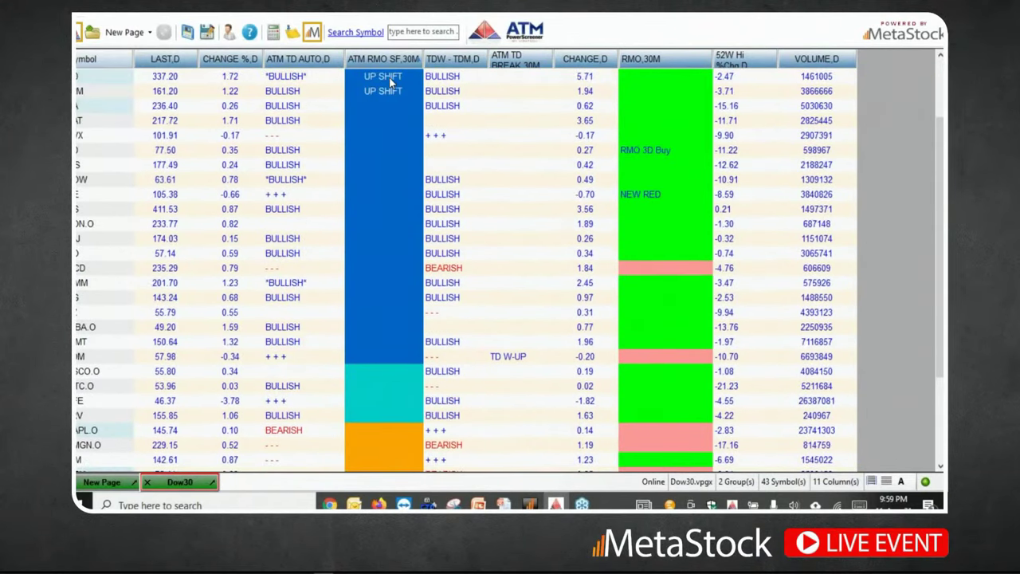
{"action": "scroll", "coordinate": [390, 79], "scroll_direction": "up", "scroll_amount": 2}
{"action": "scroll", "coordinate": [402, 357], "scroll_direction": "down", "scroll_amount": 3}
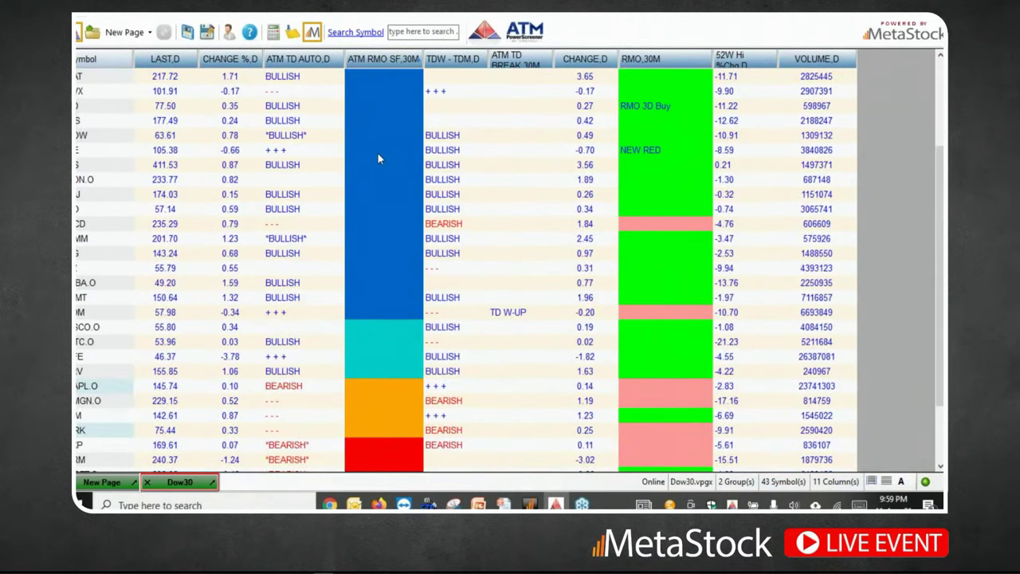
{"action": "scroll", "coordinate": [378, 158], "scroll_direction": "up", "scroll_amount": 3}
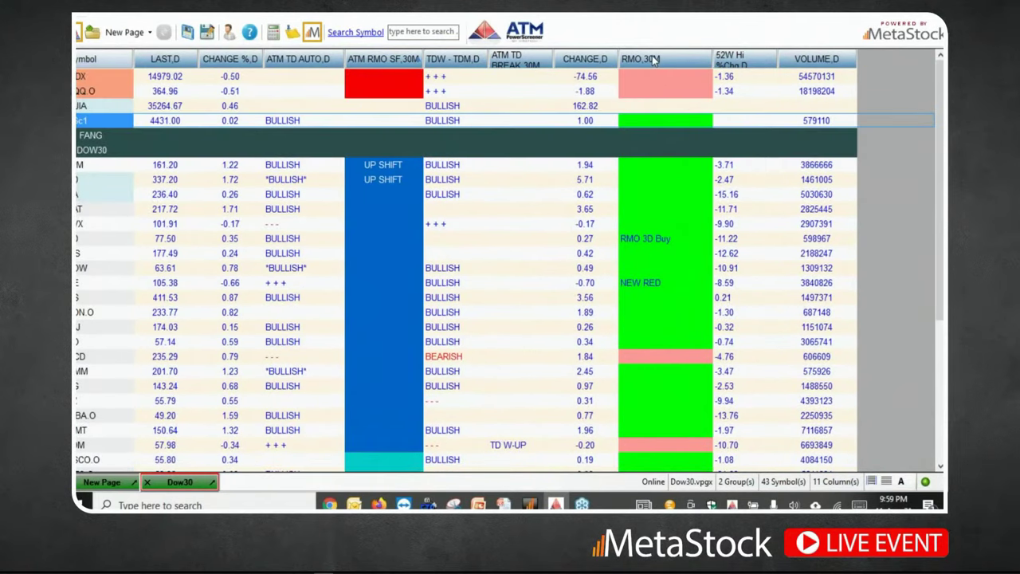
{"action": "left_click", "coordinate": [652, 60]}
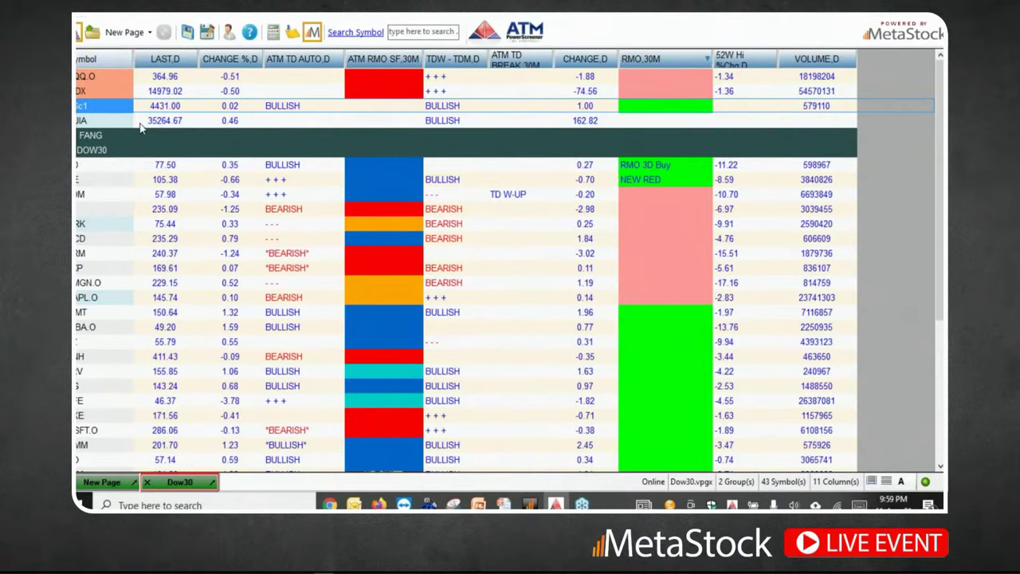
{"action": "double_click", "coordinate": [88, 140]}
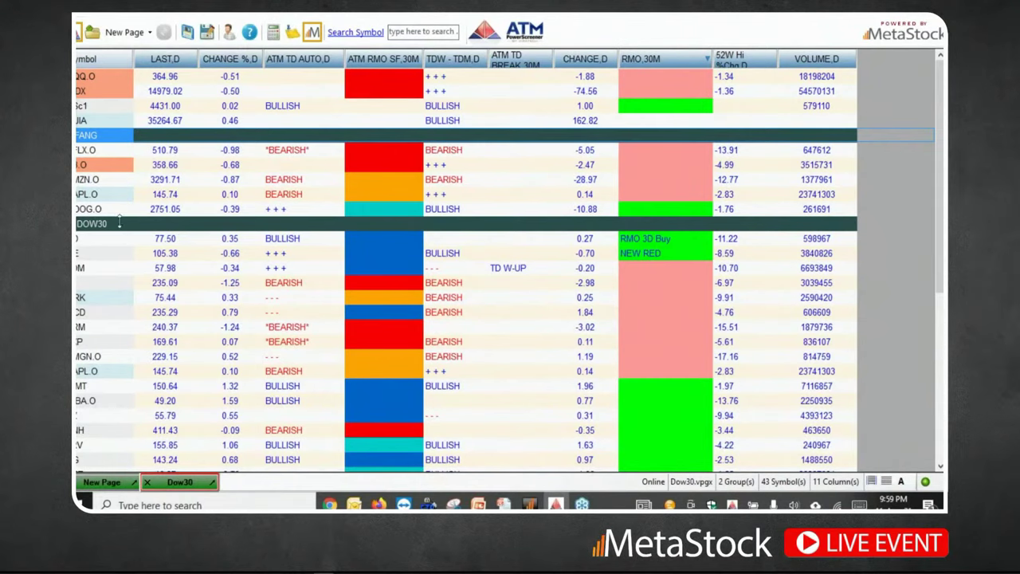
Insert five blank rows above DJIA and select the first blank row's symbol cell
{"action": "right_click", "coordinate": [98, 116]}
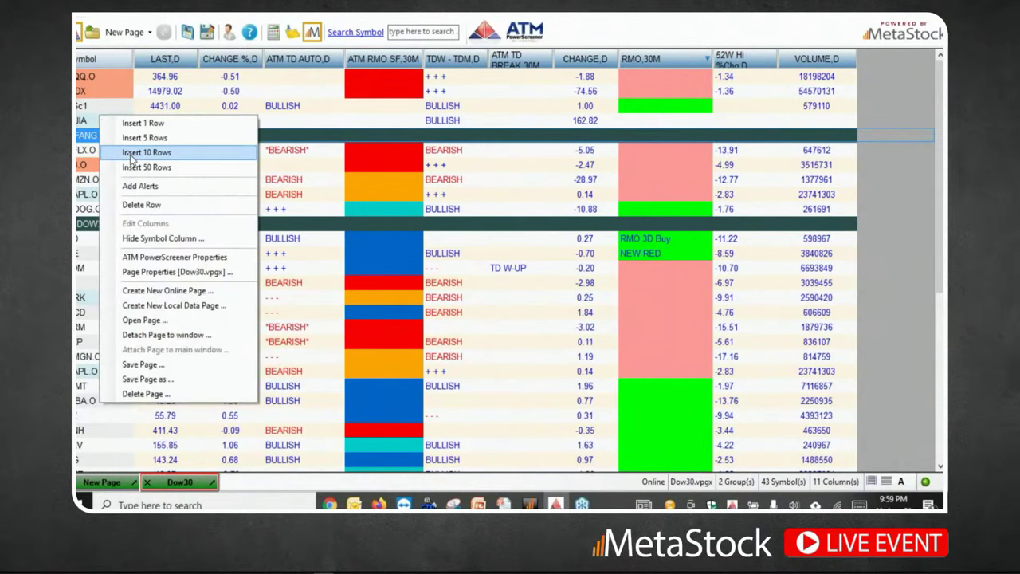
{"action": "left_click", "coordinate": [134, 139]}
{"action": "right_click", "coordinate": [98, 125]}
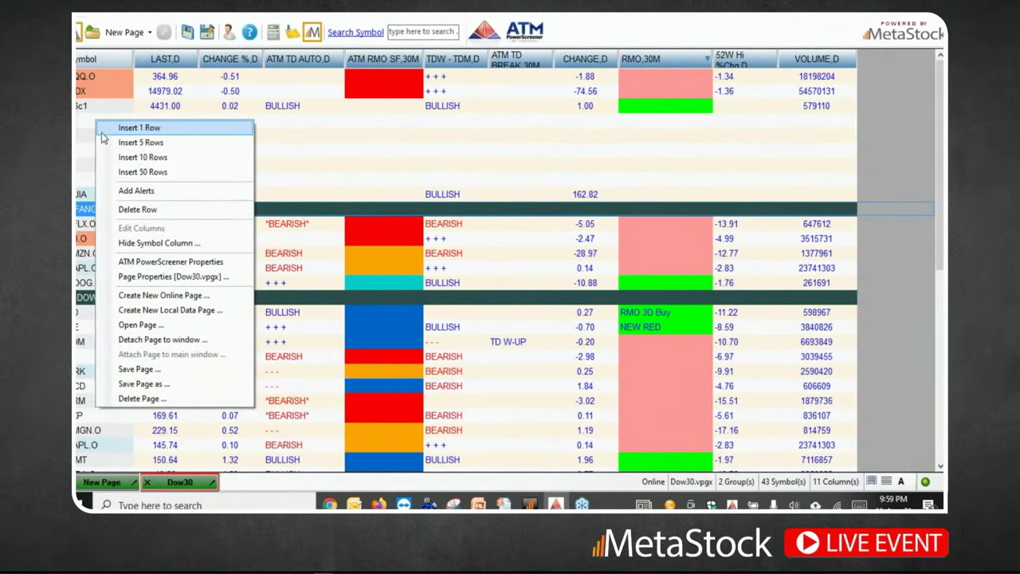
{"action": "left_click", "coordinate": [83, 129]}
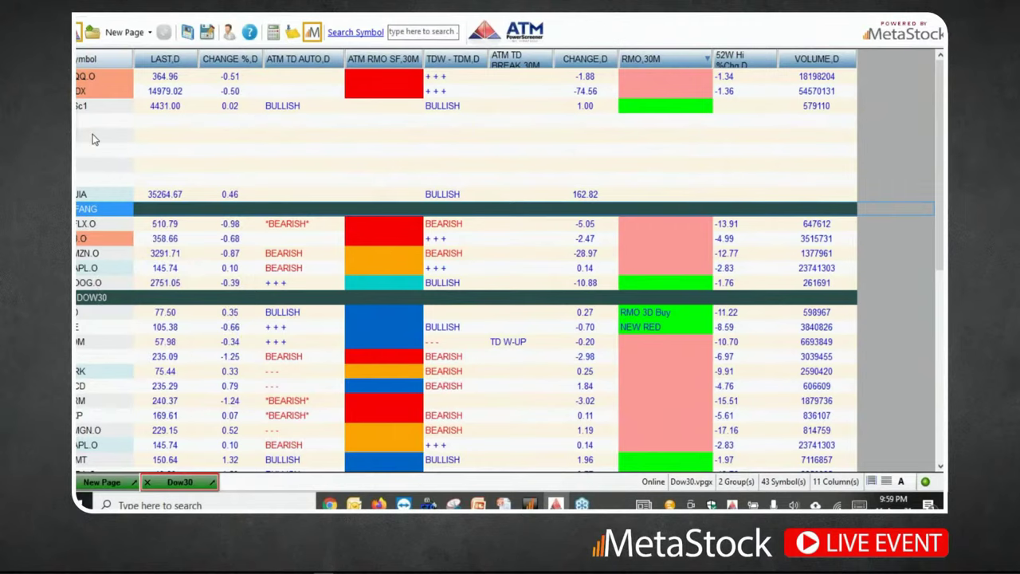
{"action": "left_click", "coordinate": [93, 135]}
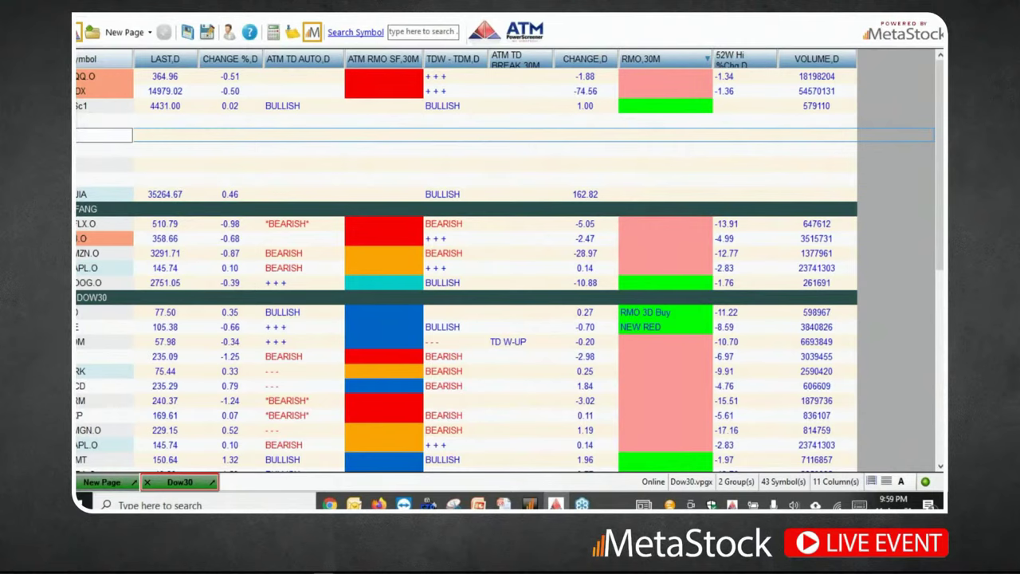
Create a new group header named tech in the blank symbol cell
{"action": "type", "text": "tech"}
{"action": "key", "text": "Return"}
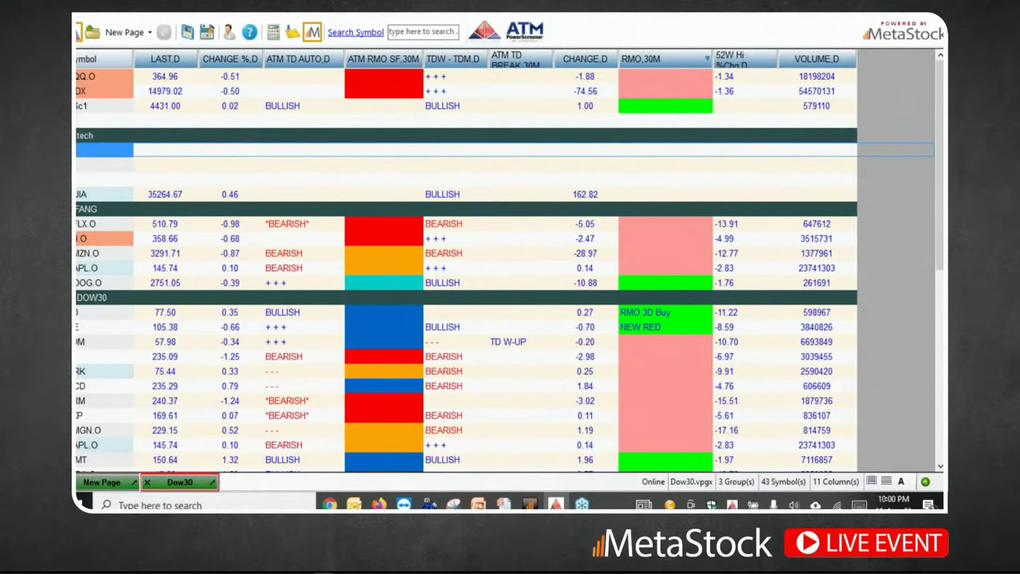
{"action": "left_click", "coordinate": [97, 136]}
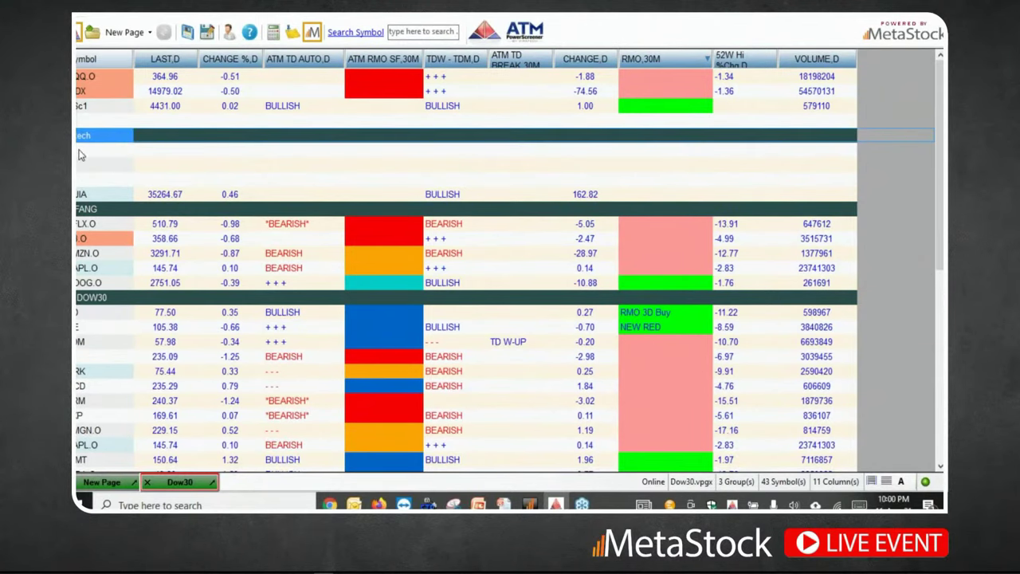
{"action": "left_click", "coordinate": [93, 153]}
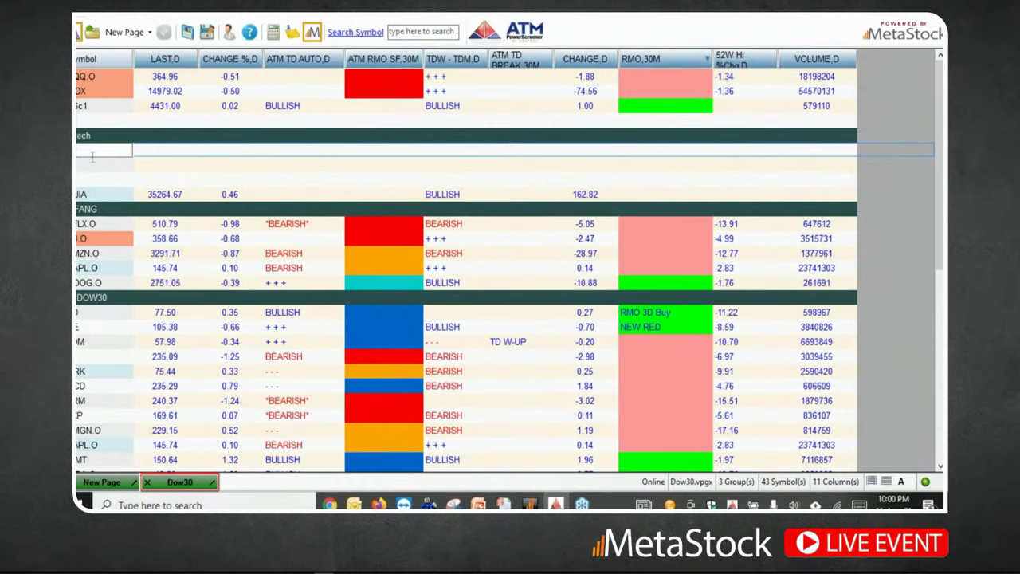
Enter APL.O, FB.O and M.O under tech, then trim the third symbol's suffix
{"action": "type", "text": "APL.O"}
{"action": "key", "text": "Return"}
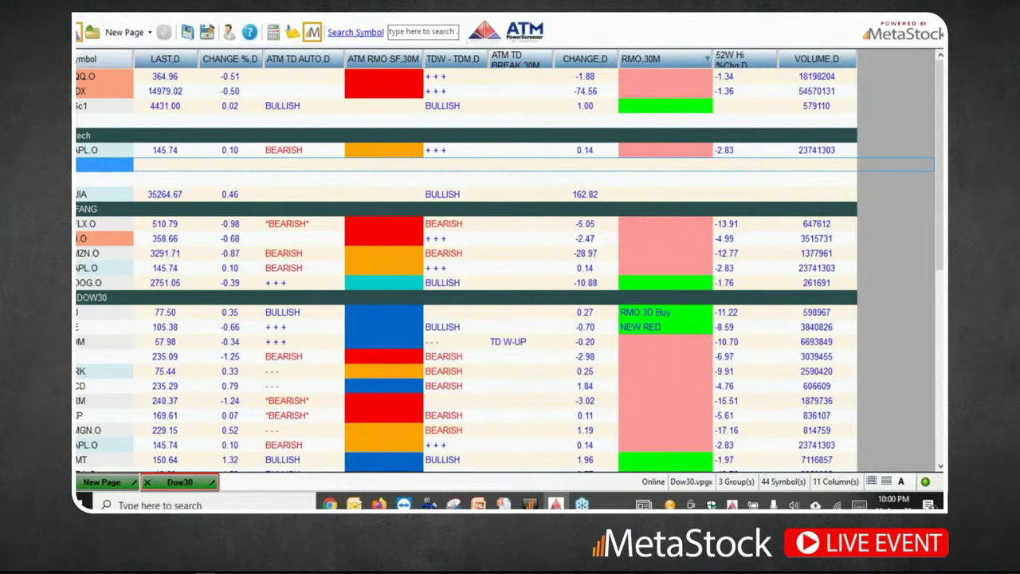
{"action": "type", "text": "FB.O"}
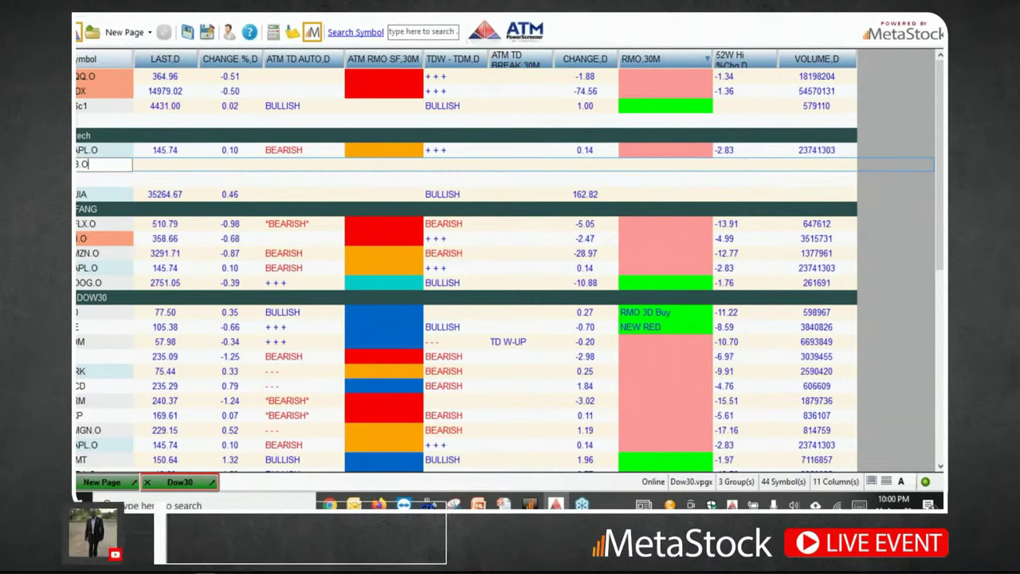
{"action": "key", "text": "Return"}
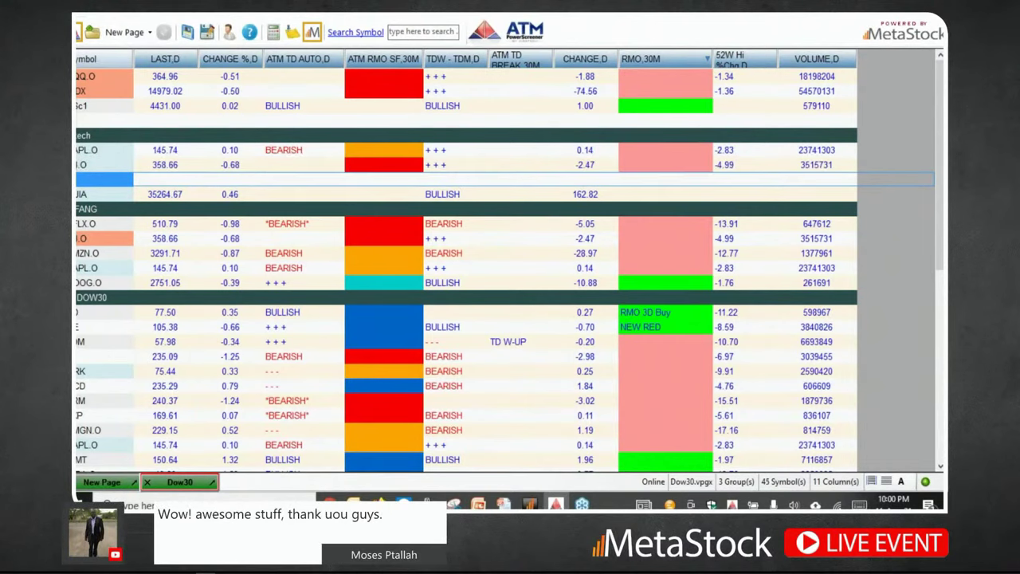
{"action": "type", "text": "M.O"}
{"action": "key", "text": "Return"}
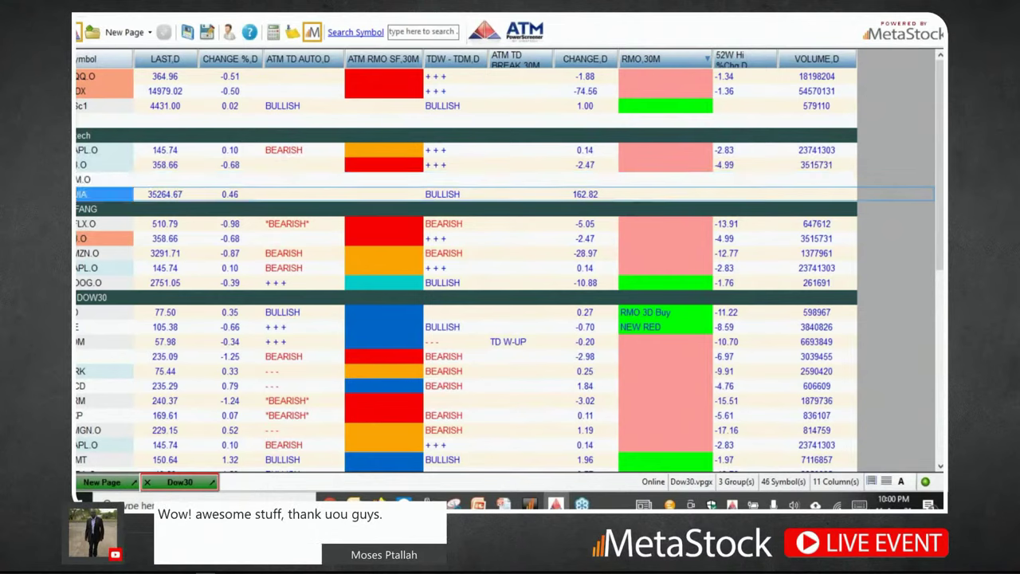
{"action": "double_click", "coordinate": [105, 178]}
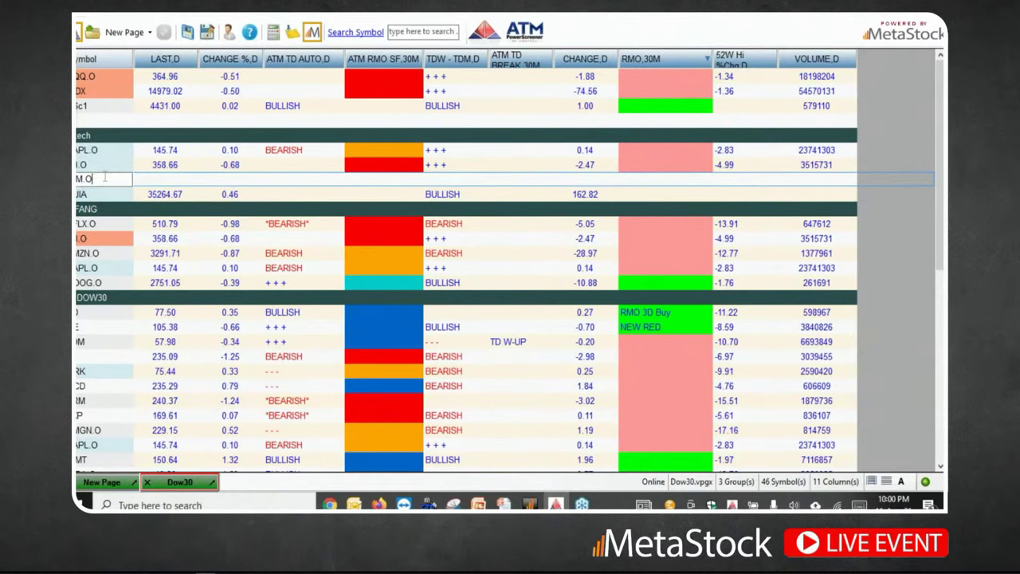
{"action": "key", "text": "BackSpace"}
{"action": "key", "text": "BackSpace"}
{"action": "key", "text": "Return"}
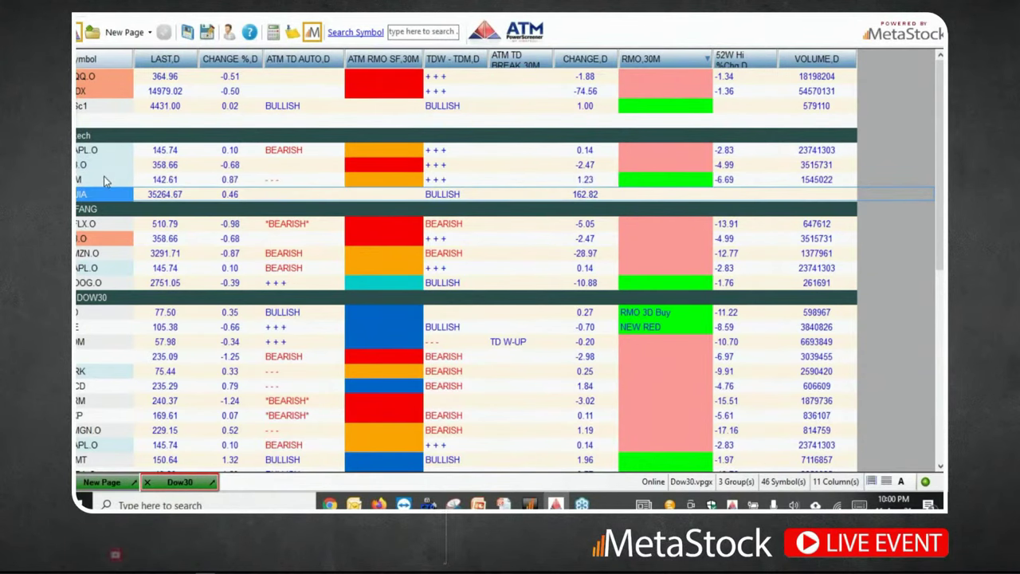
Collapse the tech, FANG and DOW30 groups, then re-expand FANG
{"action": "double_click", "coordinate": [87, 135]}
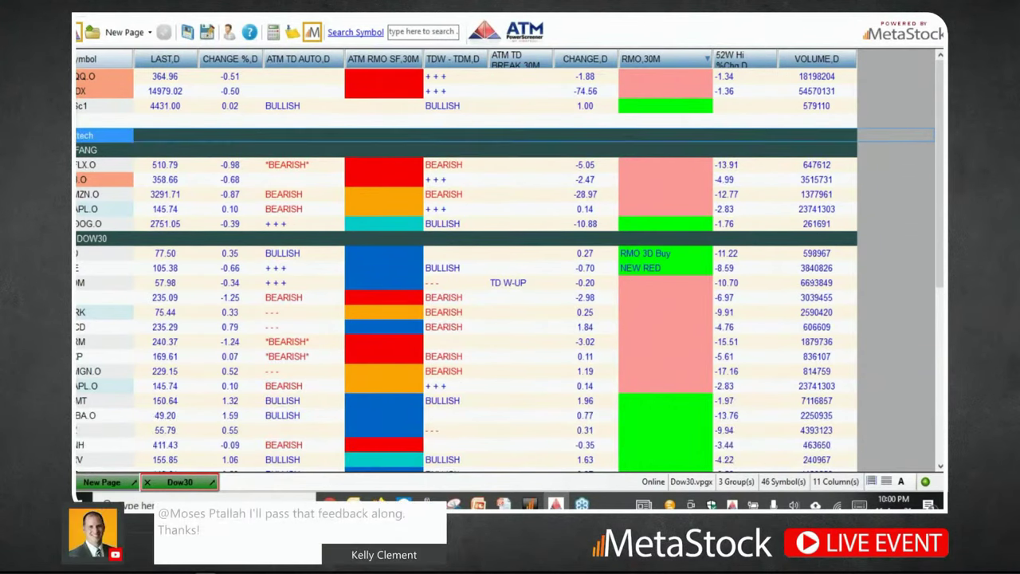
{"action": "double_click", "coordinate": [88, 150]}
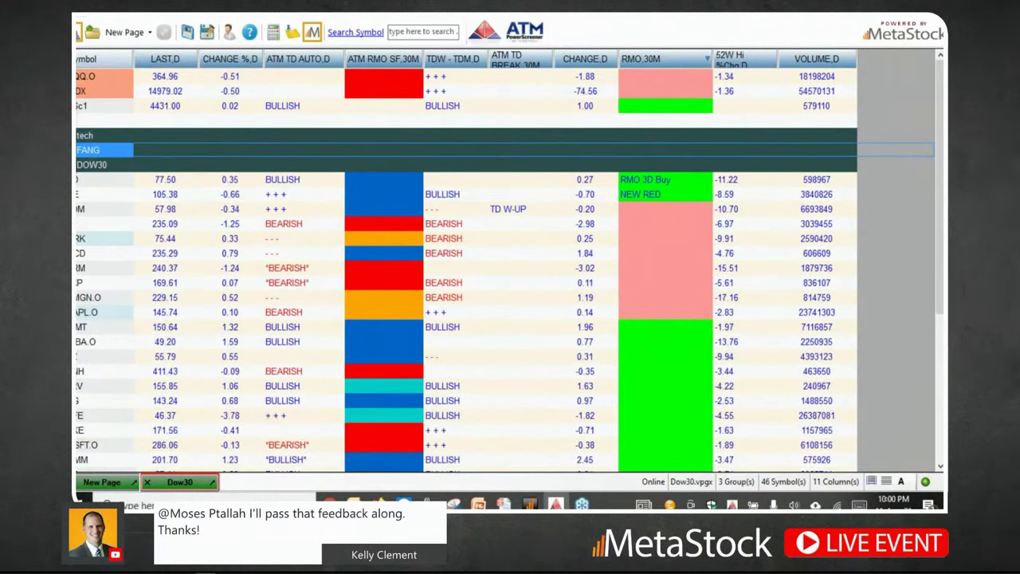
{"action": "double_click", "coordinate": [91, 164]}
{"action": "double_click", "coordinate": [84, 150]}
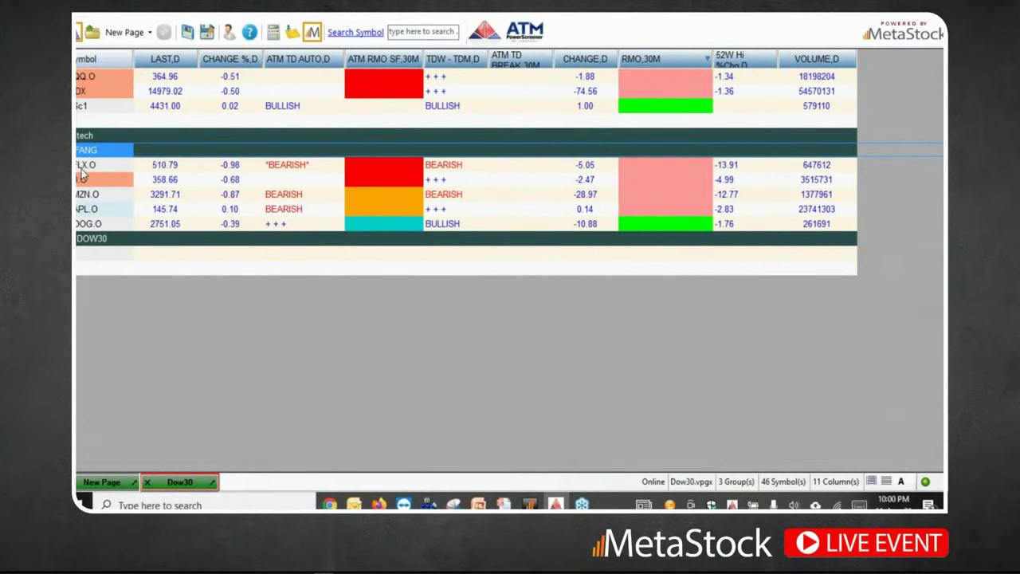
Add a group header named my fav in the empty row above the groups
{"action": "left_click", "coordinate": [84, 118]}
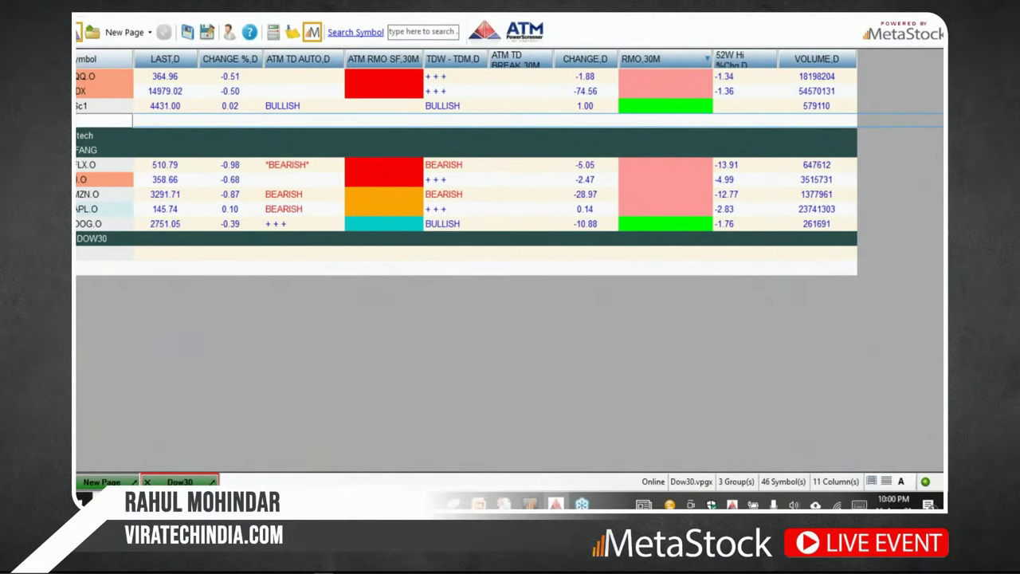
{"action": "type", "text": "my fav"}
{"action": "key", "text": "Return"}
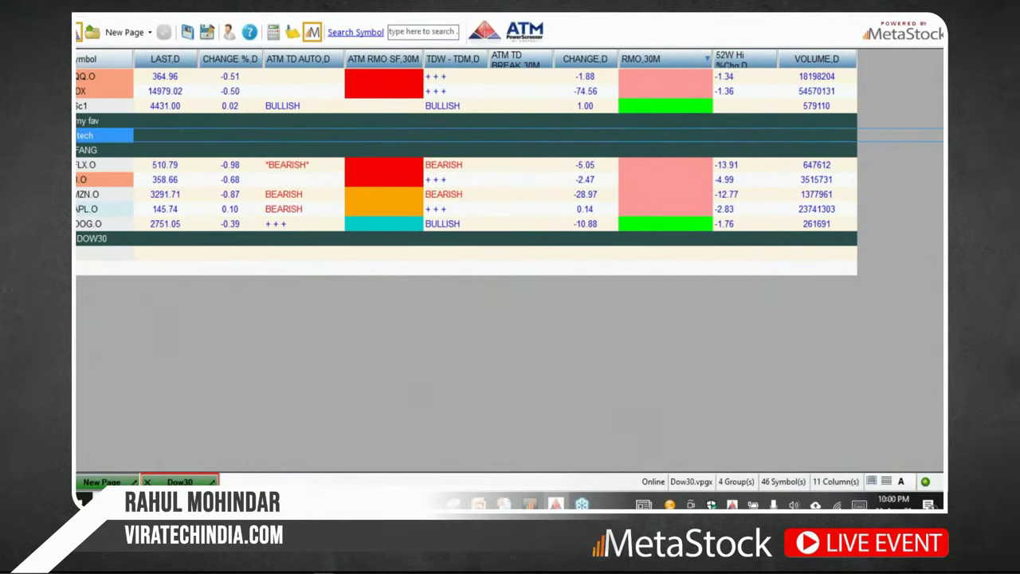
Insert ten blank rows above my fav, collapse FANG, and insert five more rows there
{"action": "right_click", "coordinate": [113, 124]}
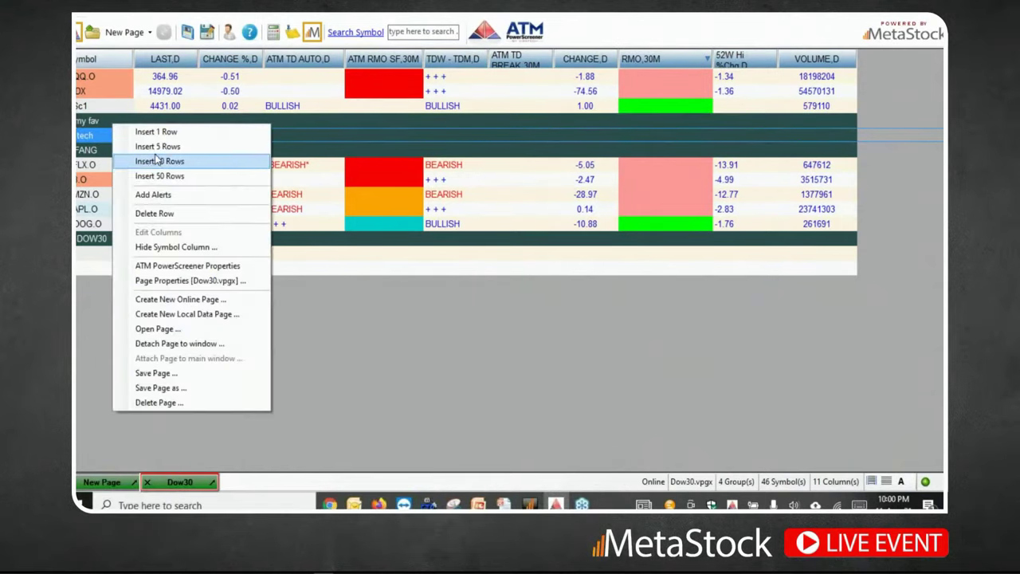
{"action": "left_click", "coordinate": [157, 160]}
{"action": "left_click", "coordinate": [130, 225]}
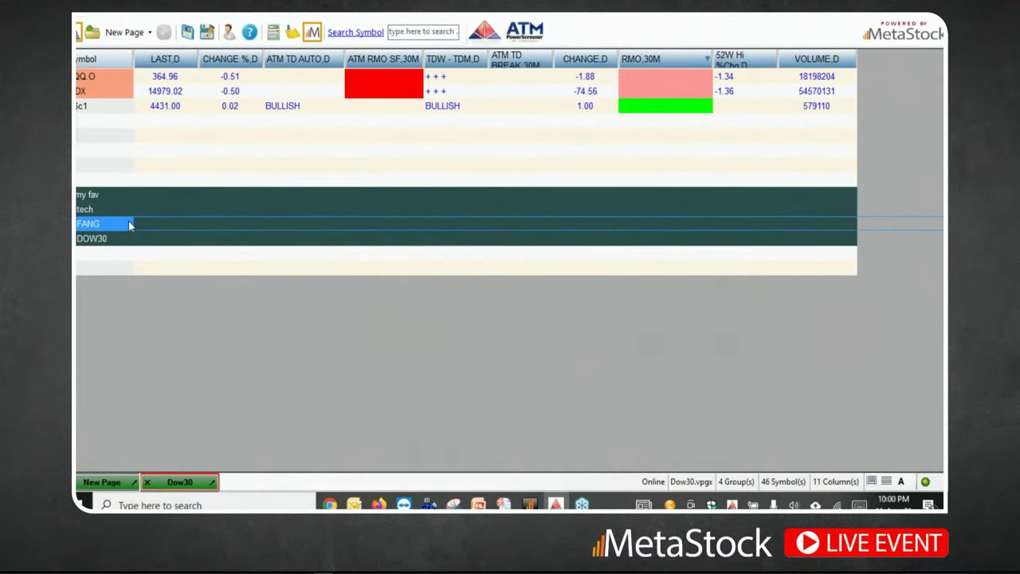
{"action": "right_click", "coordinate": [130, 226]}
{"action": "left_click", "coordinate": [142, 227]}
Expand tech, insert fifty blank rows, and expand the DOW30 group
{"action": "left_click", "coordinate": [125, 212]}
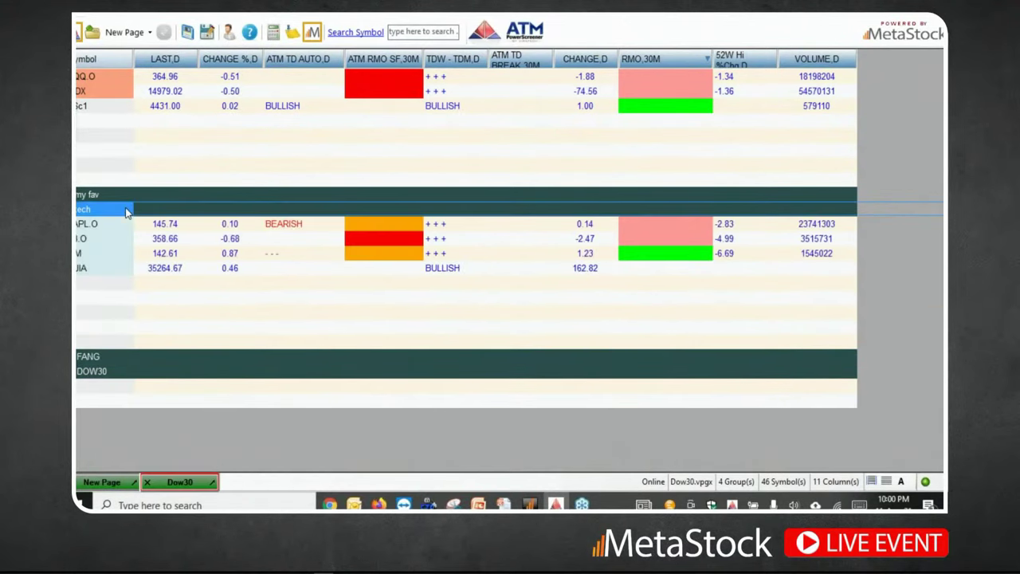
{"action": "right_click", "coordinate": [106, 197]}
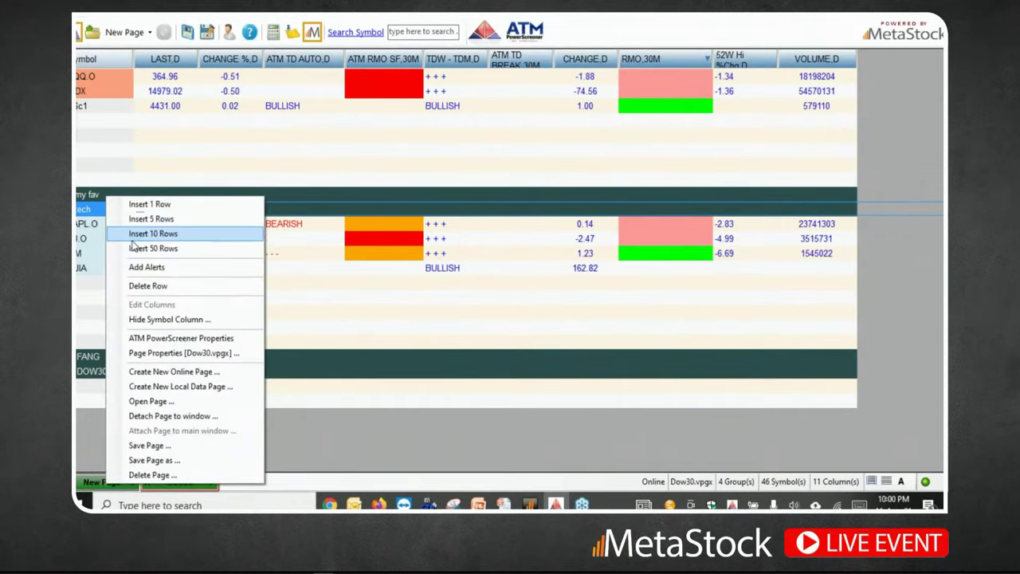
{"action": "left_click", "coordinate": [134, 247]}
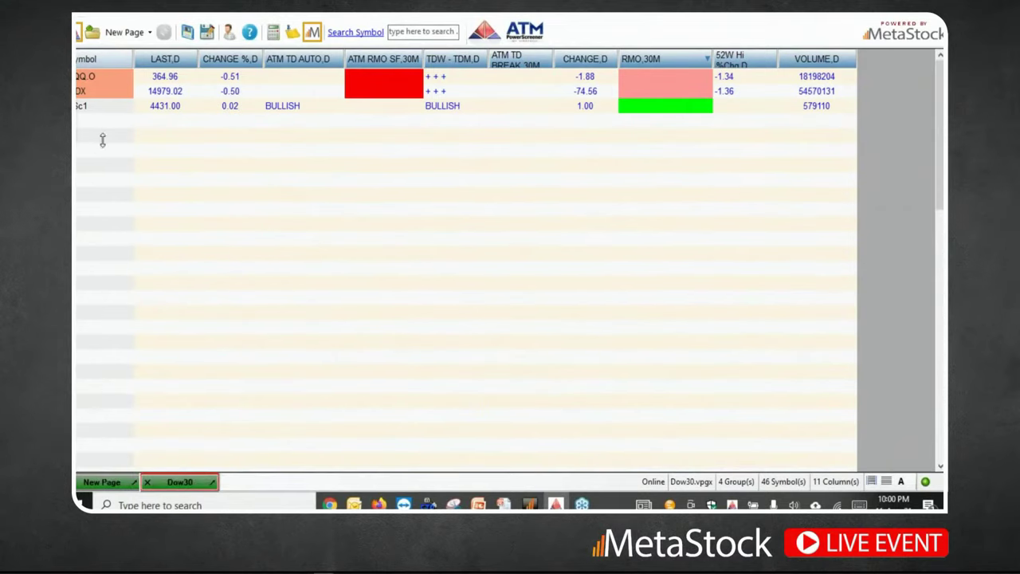
{"action": "left_click", "coordinate": [102, 123]}
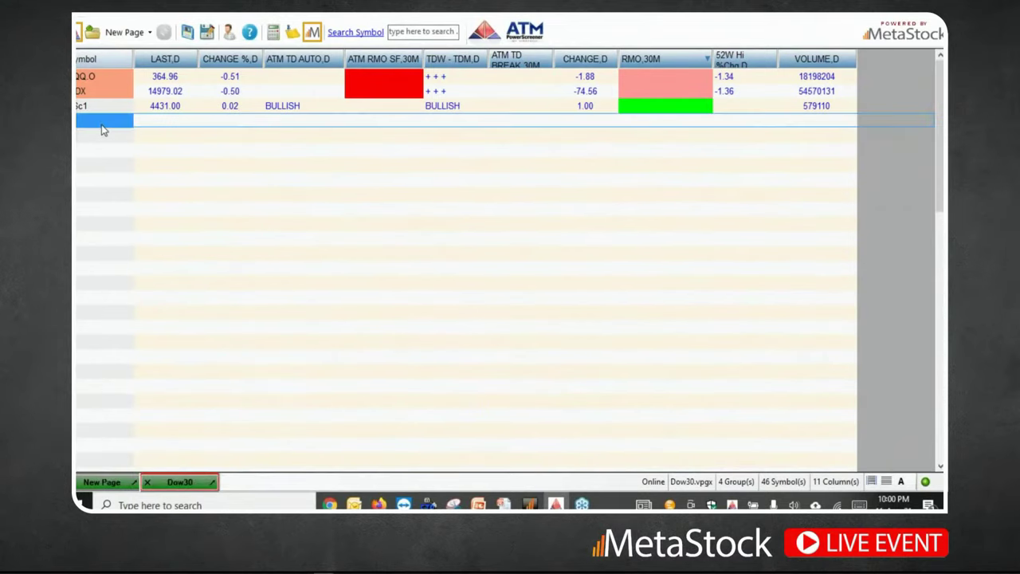
{"action": "scroll", "coordinate": [102, 129], "scroll_direction": "down", "scroll_amount": 10}
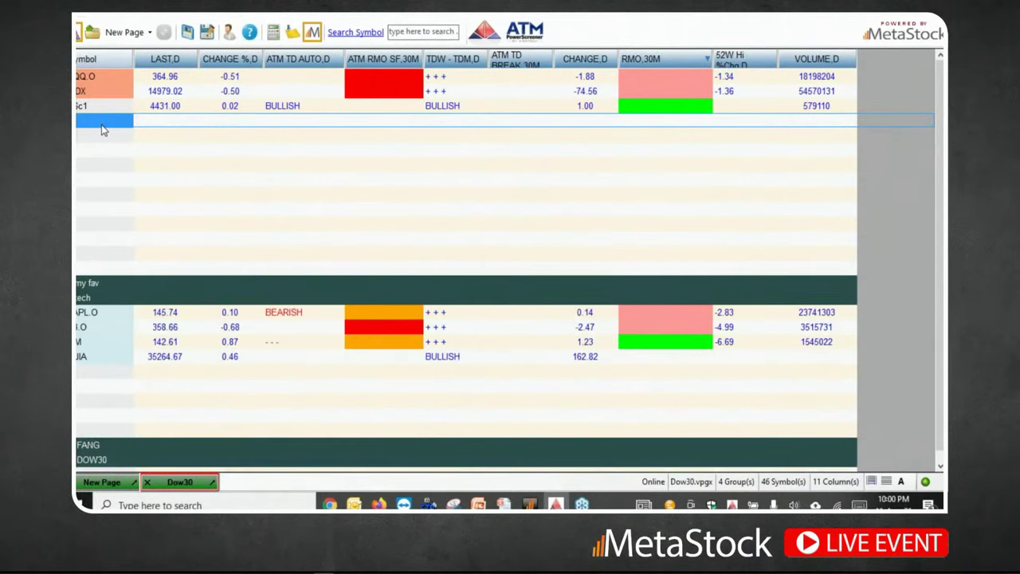
{"action": "scroll", "coordinate": [102, 130], "scroll_direction": "down", "scroll_amount": 4}
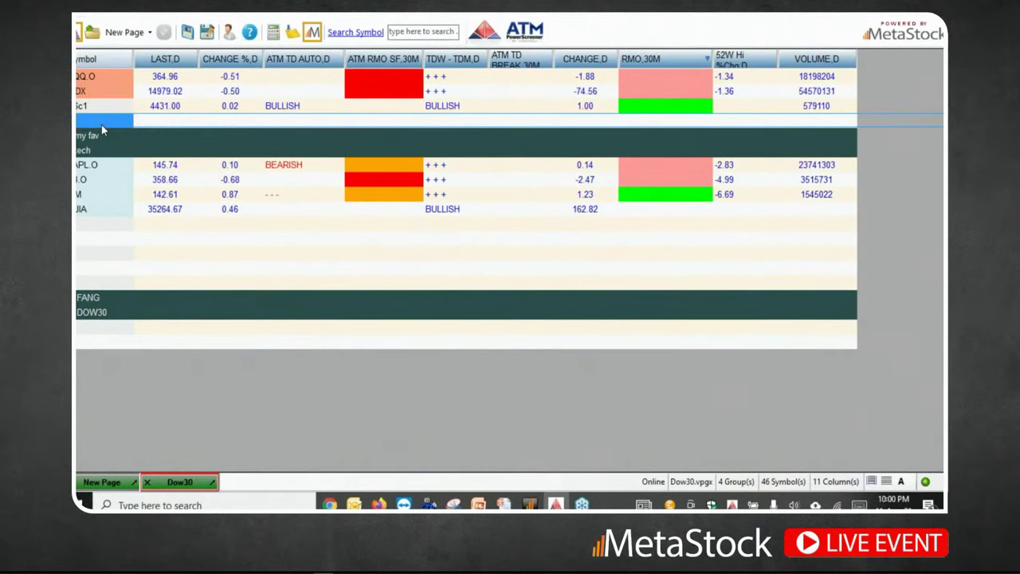
{"action": "left_click", "coordinate": [78, 316]}
Delete the blank rows under tech, re-expand FANG, and delete the my fav group row
{"action": "left_click", "coordinate": [83, 226]}
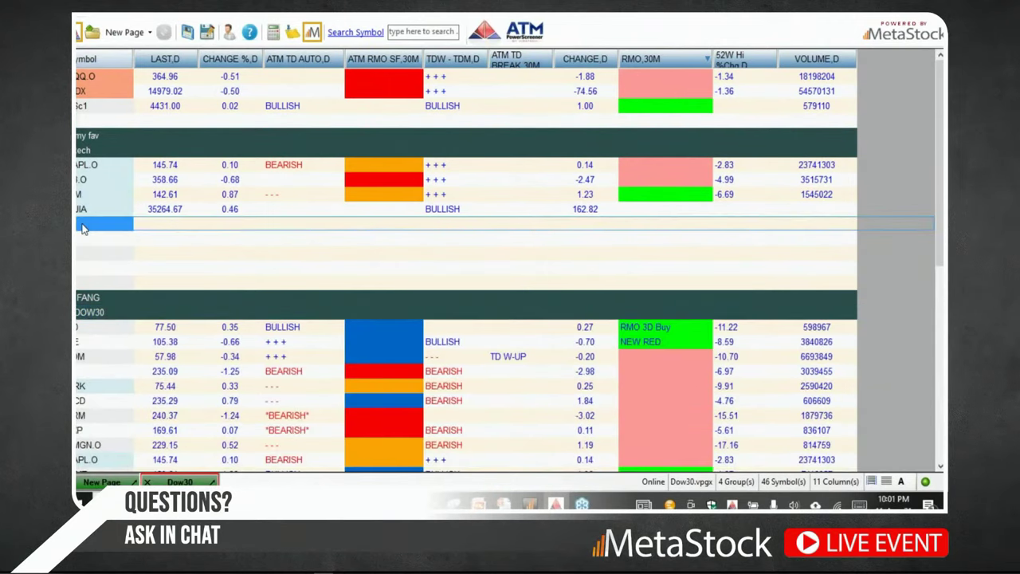
{"action": "key", "text": "Delete"}
{"action": "key", "text": "Delete"}
{"action": "key", "text": "Delete"}
{"action": "key", "text": "Delete"}
{"action": "key", "text": "Delete"}
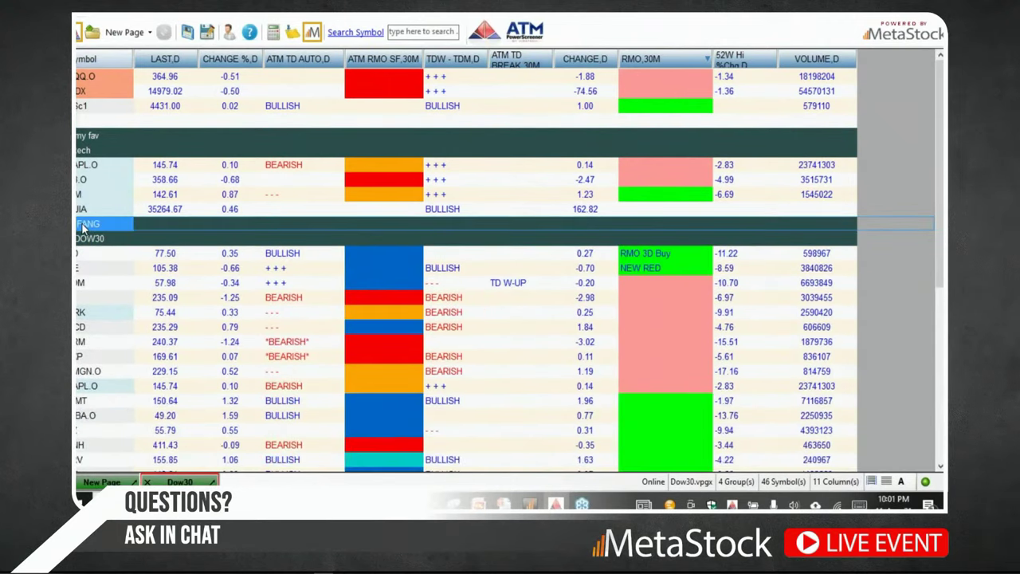
{"action": "left_click", "coordinate": [80, 225]}
{"action": "left_click", "coordinate": [89, 139]}
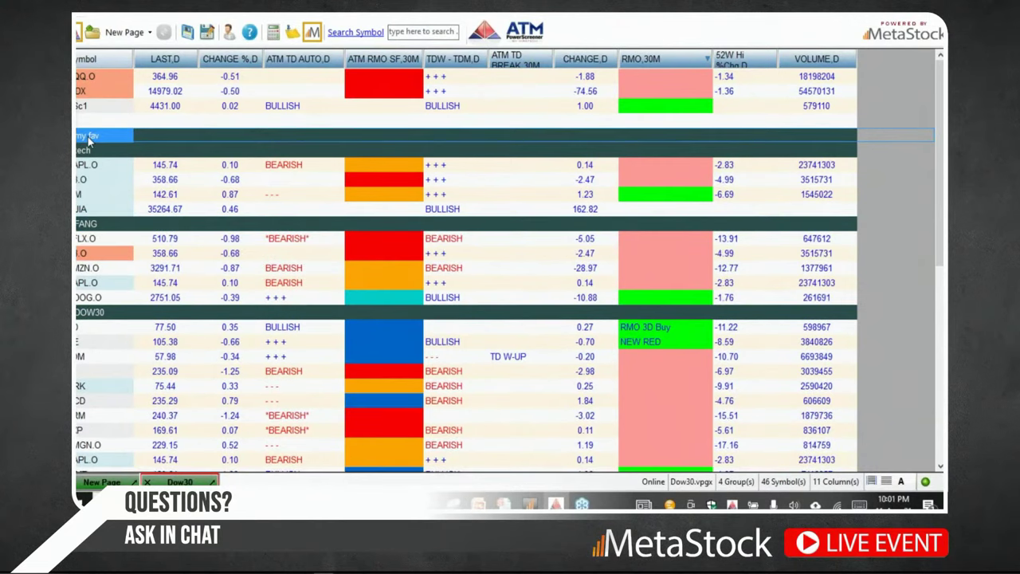
{"action": "key", "text": "Delete"}
{"action": "key", "text": "Delete"}
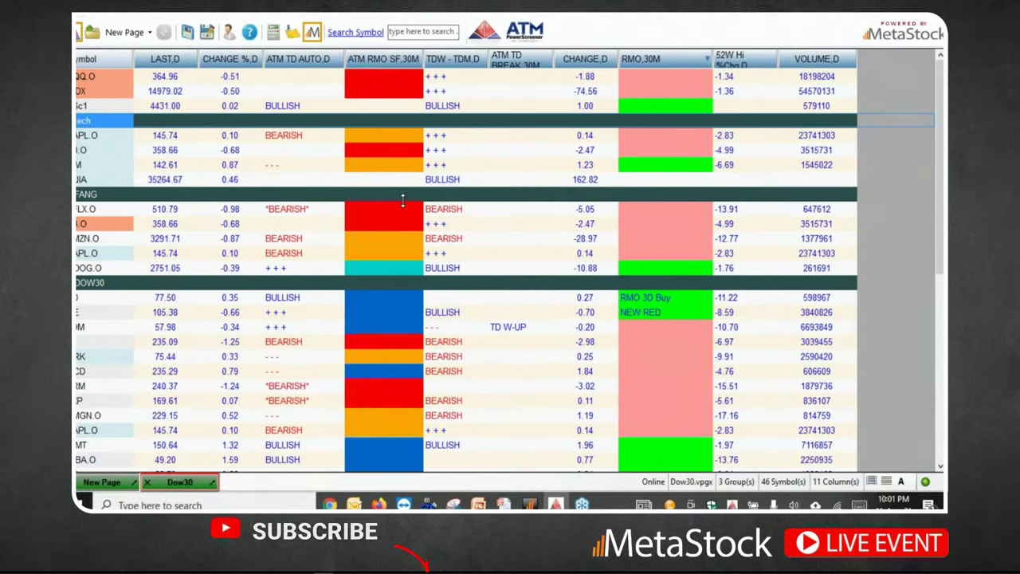
{"action": "right_click", "coordinate": [386, 62]}
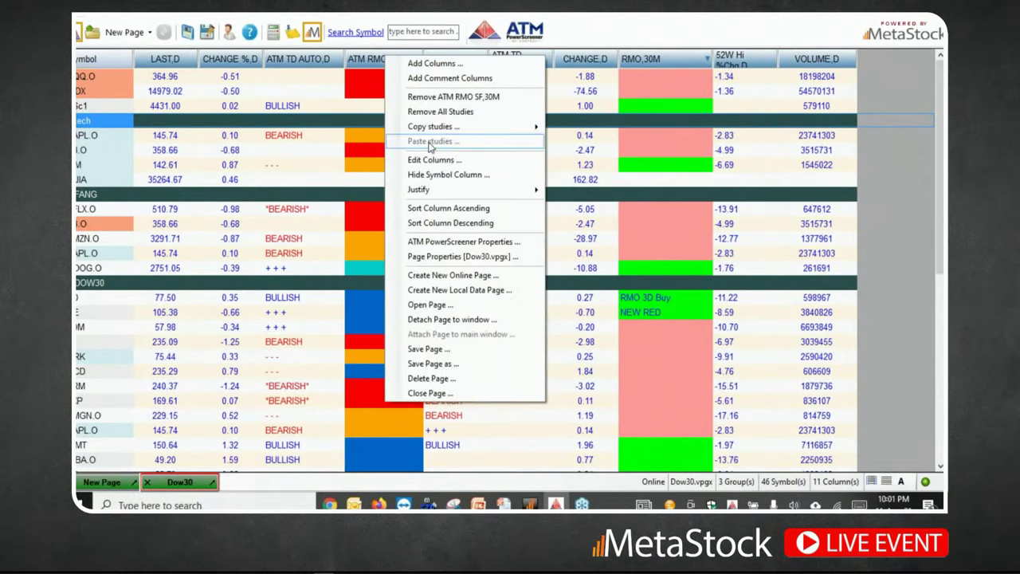
{"action": "left_click", "coordinate": [469, 265]}
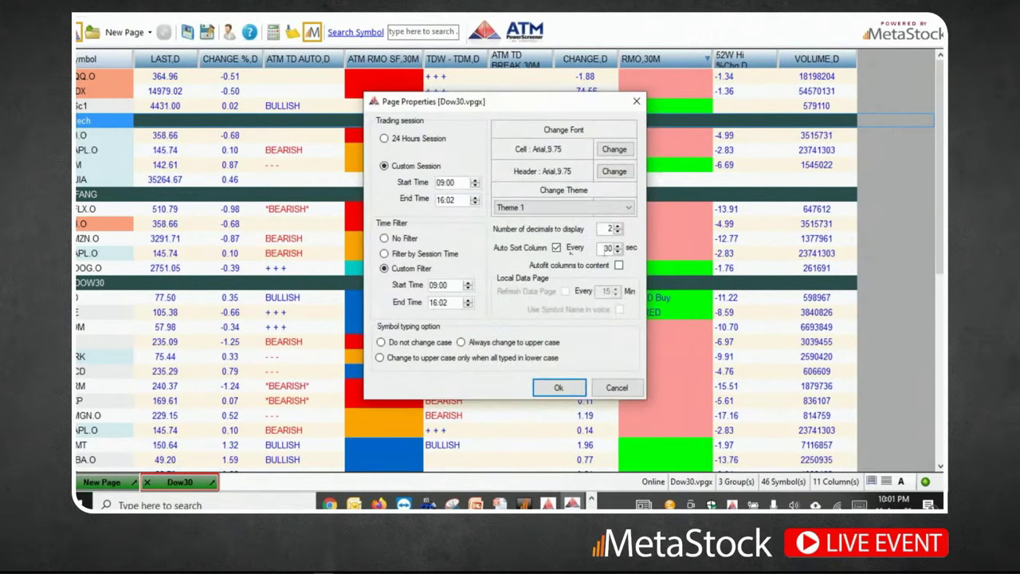
{"action": "double_click", "coordinate": [608, 247]}
{"action": "left_click", "coordinate": [616, 389]}
Set the Dow30.vpgx session end time to 16:00 in Page Properties, then advance to the ATM SWI slide
{"action": "right_click", "coordinate": [309, 156]}
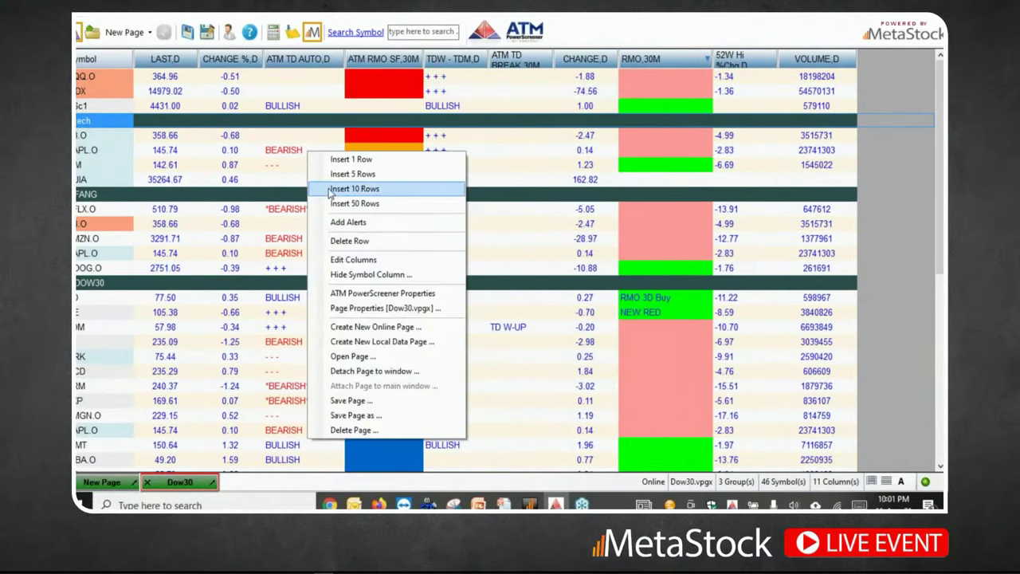
{"action": "left_click", "coordinate": [386, 309]}
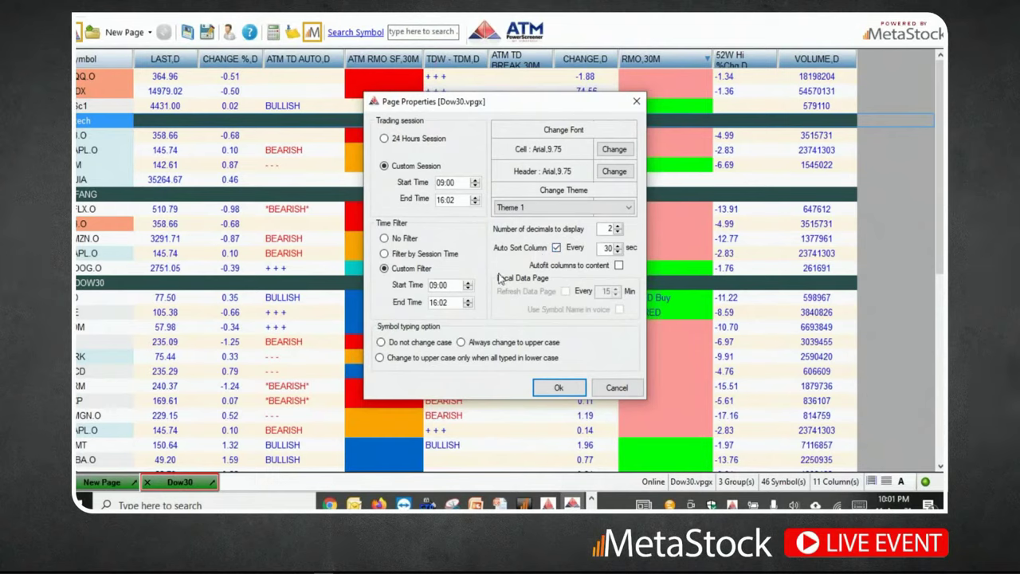
{"action": "left_click", "coordinate": [450, 201]}
{"action": "type", "text": "00"}
{"action": "left_click", "coordinate": [444, 303]}
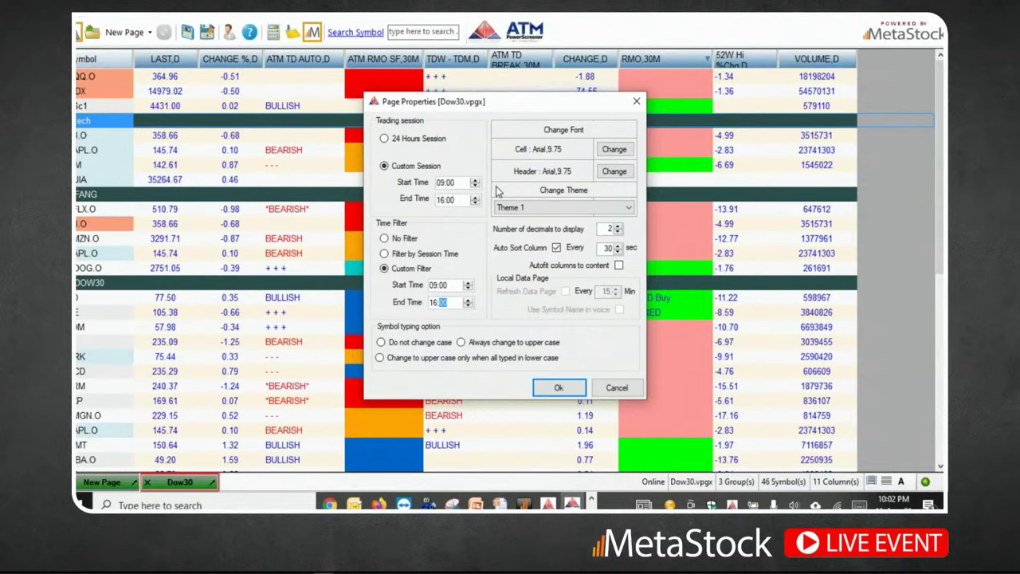
{"action": "left_click", "coordinate": [637, 102]}
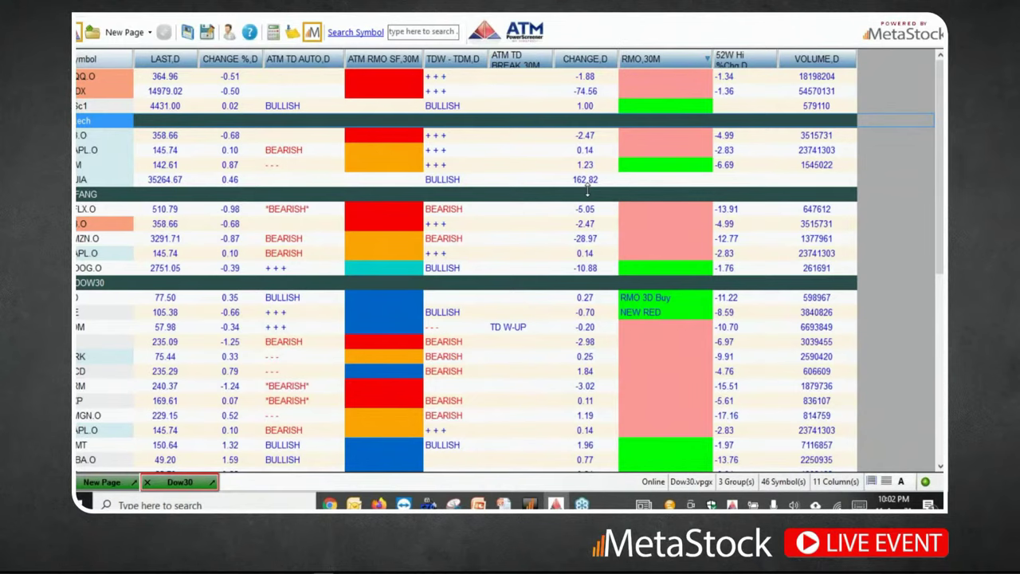
{"action": "left_click", "coordinate": [500, 504]}
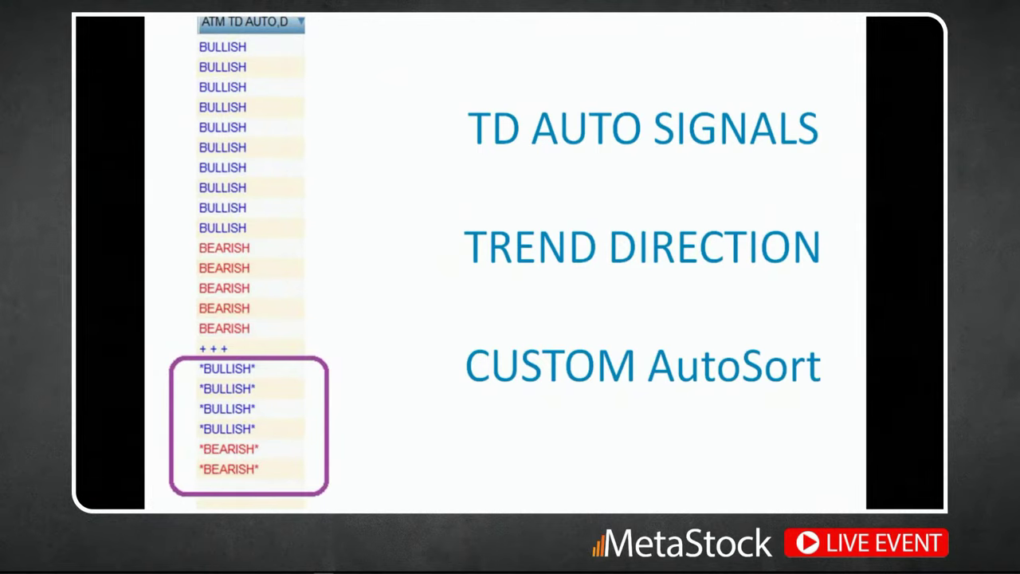
{"action": "key", "text": "Right"}
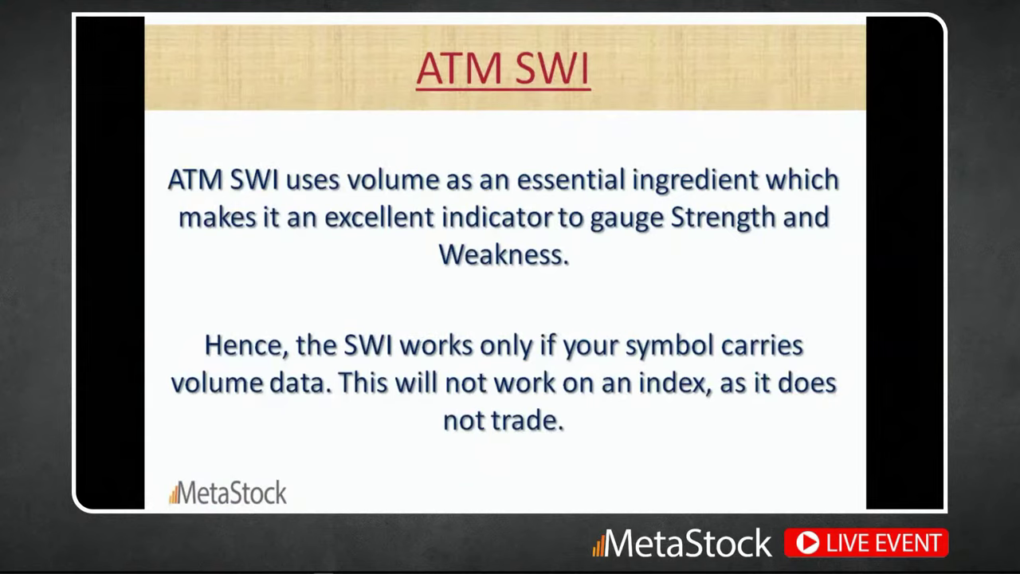